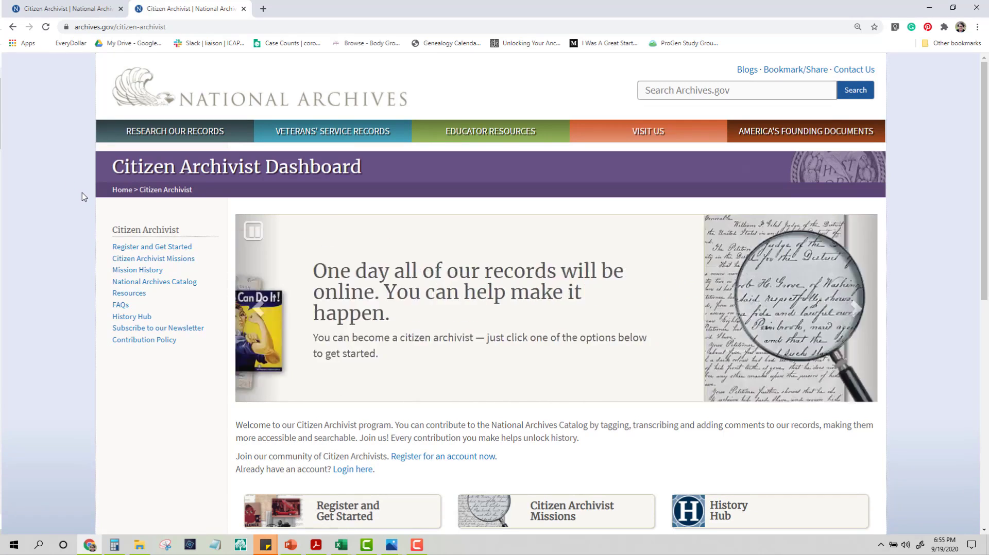
Open the account registration form from the Register and Get Started page, look over its fields, and close the form.
{"action": "scroll", "coordinate": [48, 222], "scroll_direction": "down", "scroll_amount": 2}
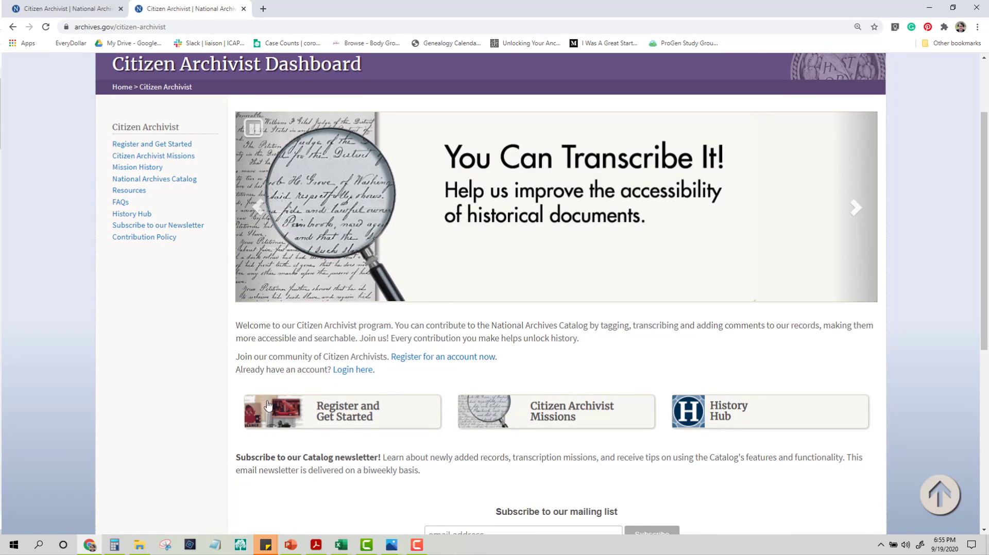
{"action": "left_click", "coordinate": [339, 408]}
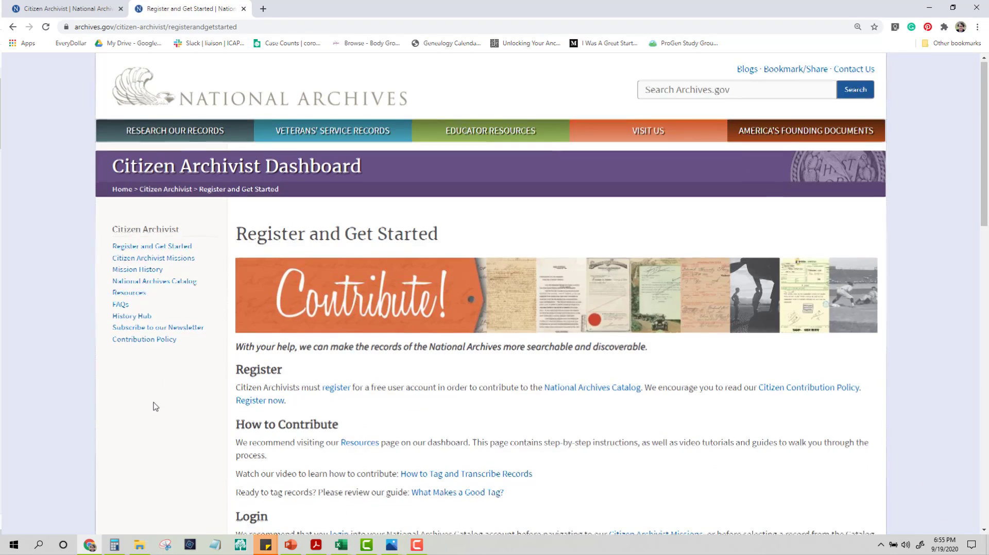
{"action": "scroll", "coordinate": [155, 406], "scroll_direction": "down", "scroll_amount": 2}
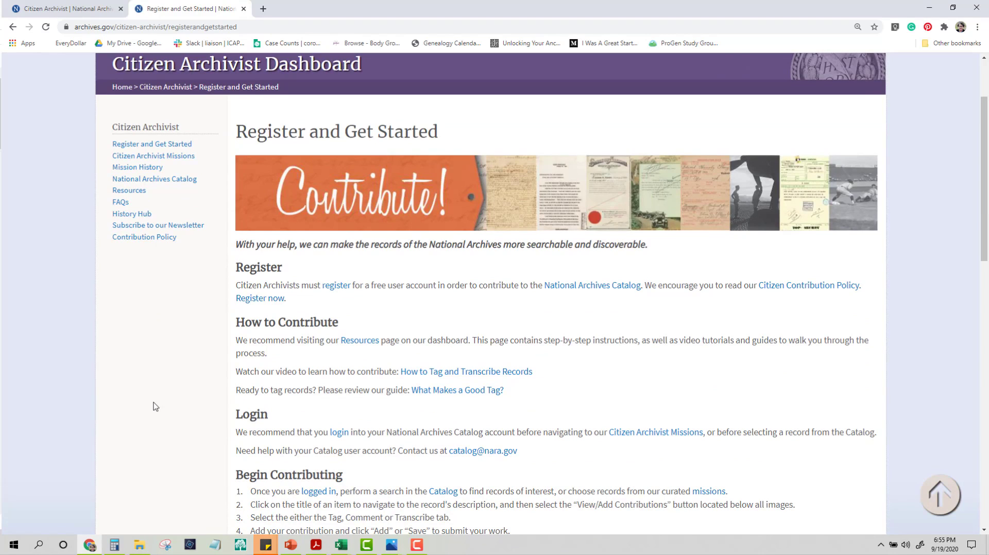
{"action": "left_click", "coordinate": [336, 290]}
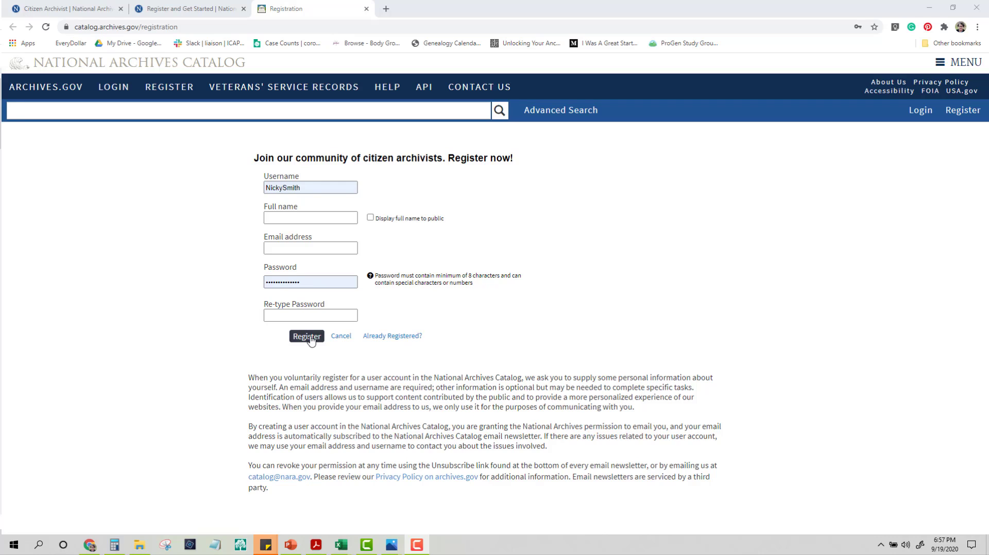
{"action": "key", "text": "ctrl+w"}
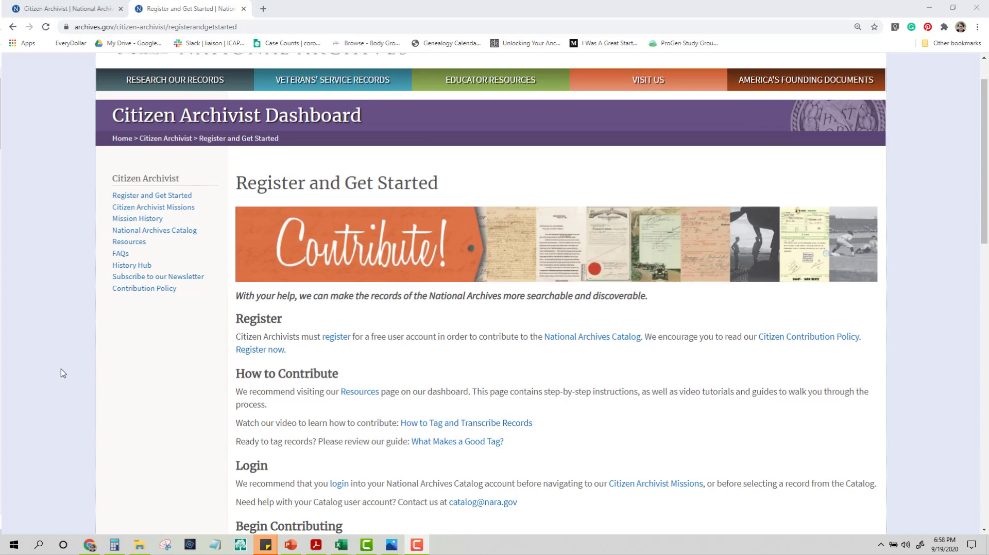
Review the contribution instructions and the tagging, transcription and comment guidelines, and open the Citizen Archivist FAQs.
{"action": "scroll", "coordinate": [62, 372], "scroll_direction": "down", "scroll_amount": 3}
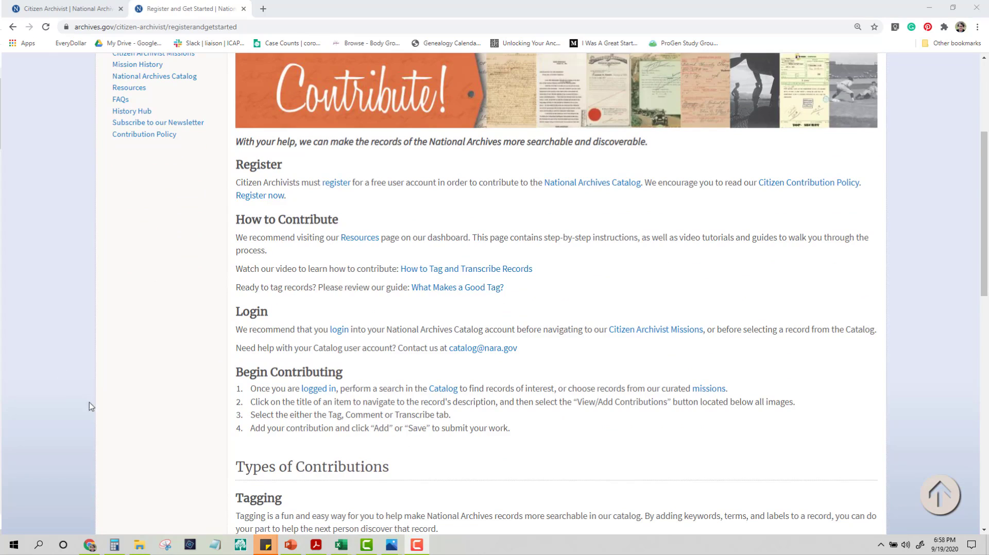
{"action": "scroll", "coordinate": [123, 416], "scroll_direction": "down", "scroll_amount": 3}
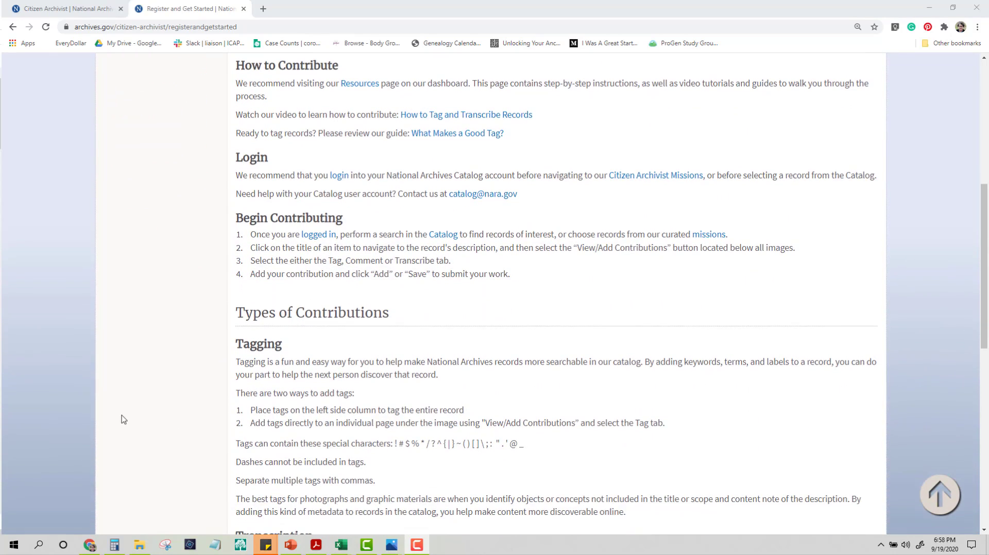
{"action": "scroll", "coordinate": [121, 427], "scroll_direction": "down", "scroll_amount": 1}
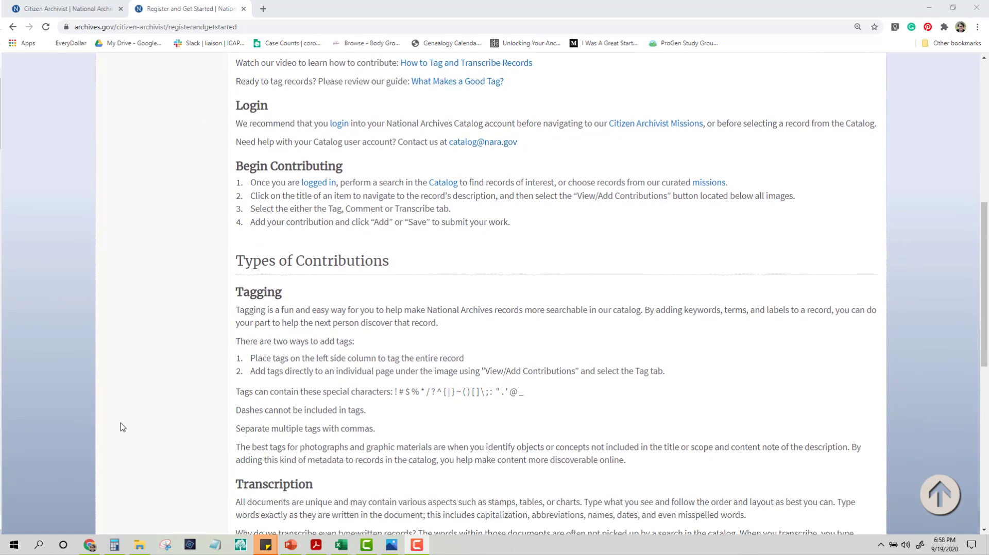
{"action": "scroll", "coordinate": [122, 427], "scroll_direction": "down", "scroll_amount": 3}
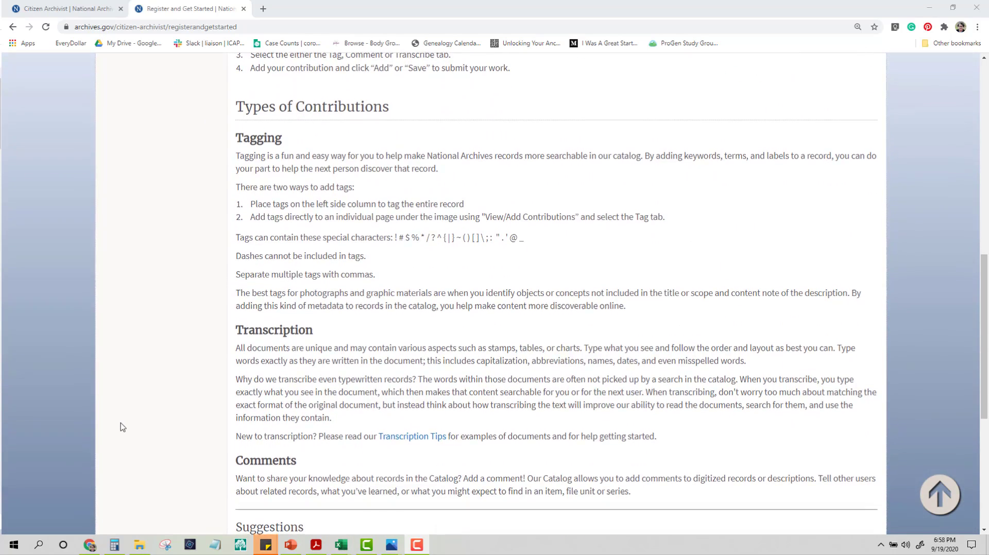
{"action": "scroll", "coordinate": [123, 427], "scroll_direction": "down", "scroll_amount": 2}
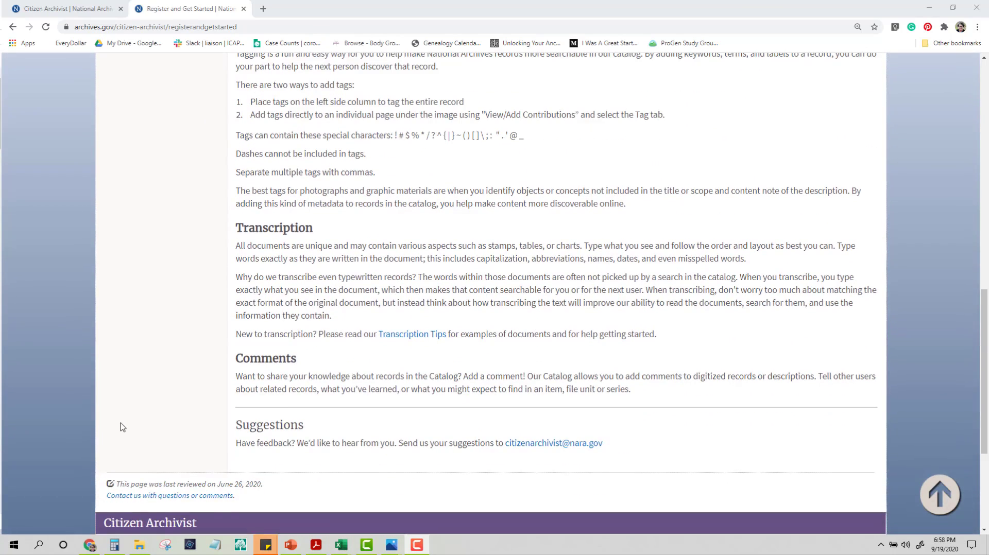
{"action": "scroll", "coordinate": [123, 427], "scroll_direction": "up", "scroll_amount": 6}
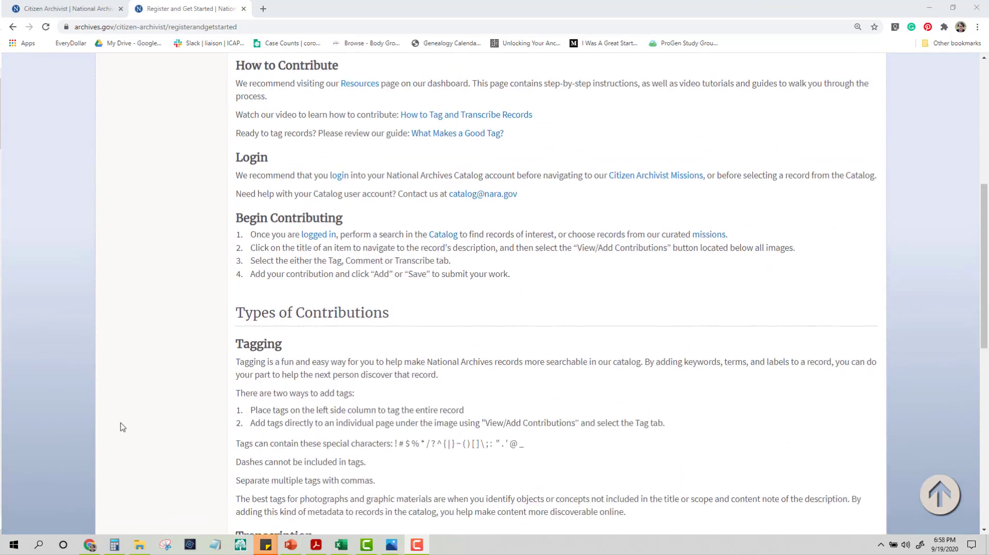
{"action": "scroll", "coordinate": [123, 427], "scroll_direction": "up", "scroll_amount": 5}
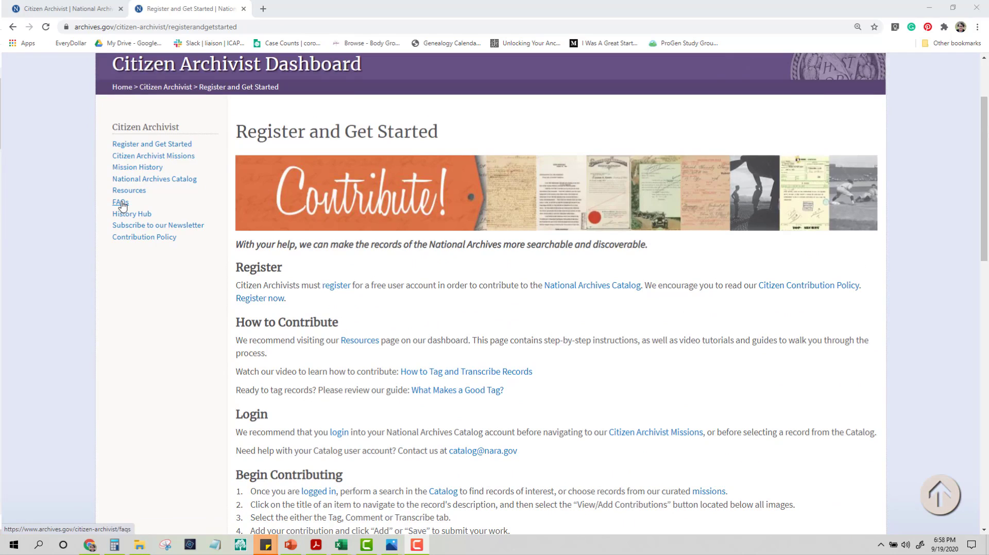
{"action": "left_click", "coordinate": [121, 203]}
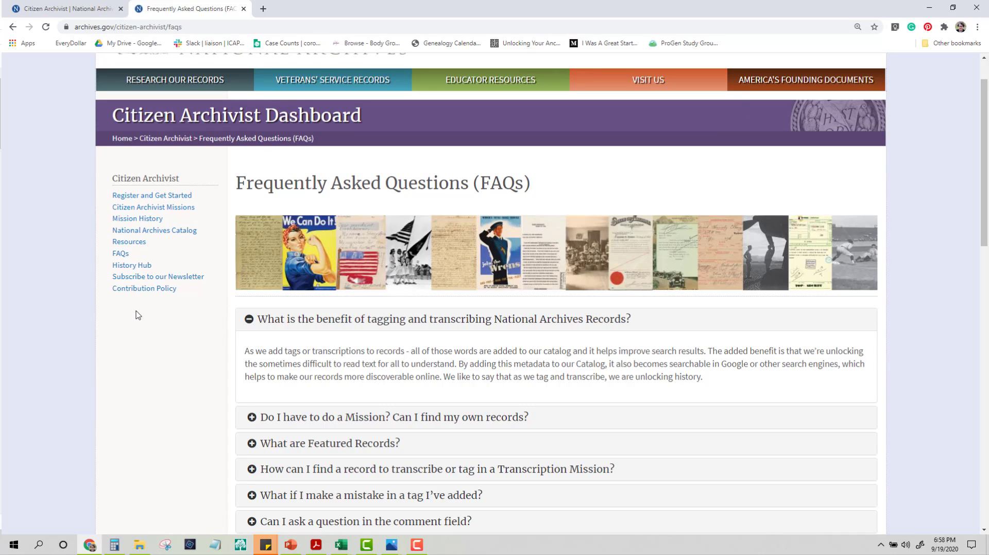
Return to the dashboard and open the Bureau of Public Roads 1896 - 1963 tagging mission from Citizen Archivist Missions.
{"action": "key", "text": "alt+Left"}
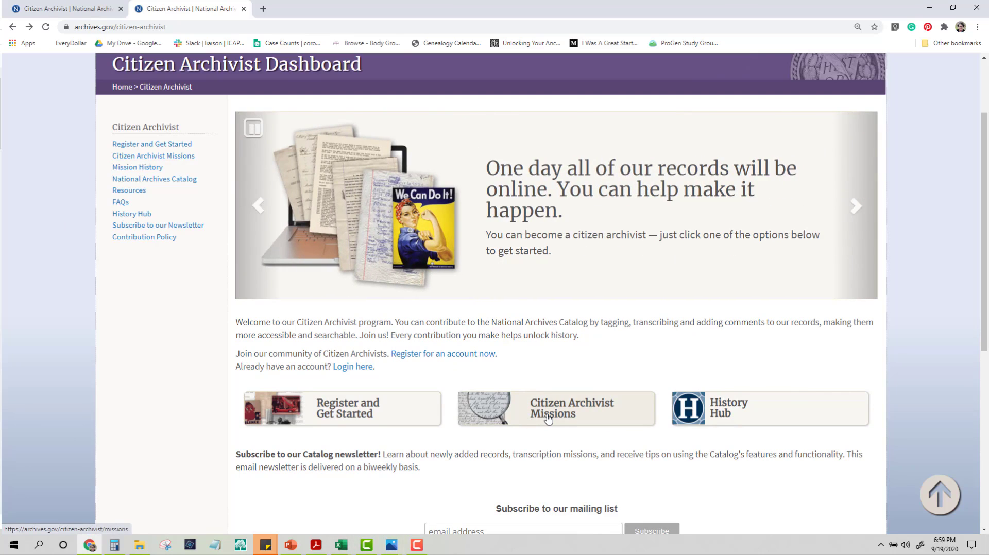
{"action": "left_click", "coordinate": [549, 420]}
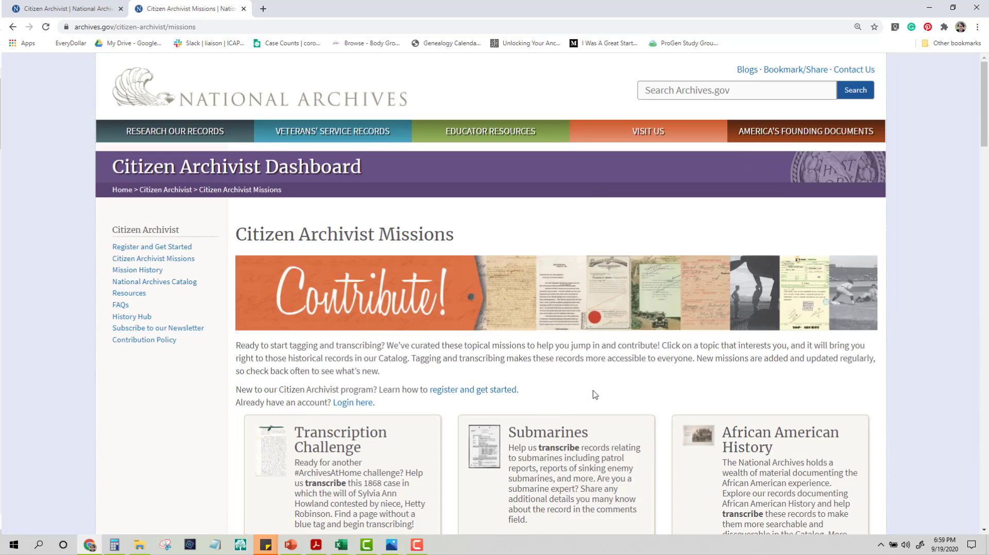
{"action": "scroll", "coordinate": [595, 394], "scroll_direction": "down", "scroll_amount": 3}
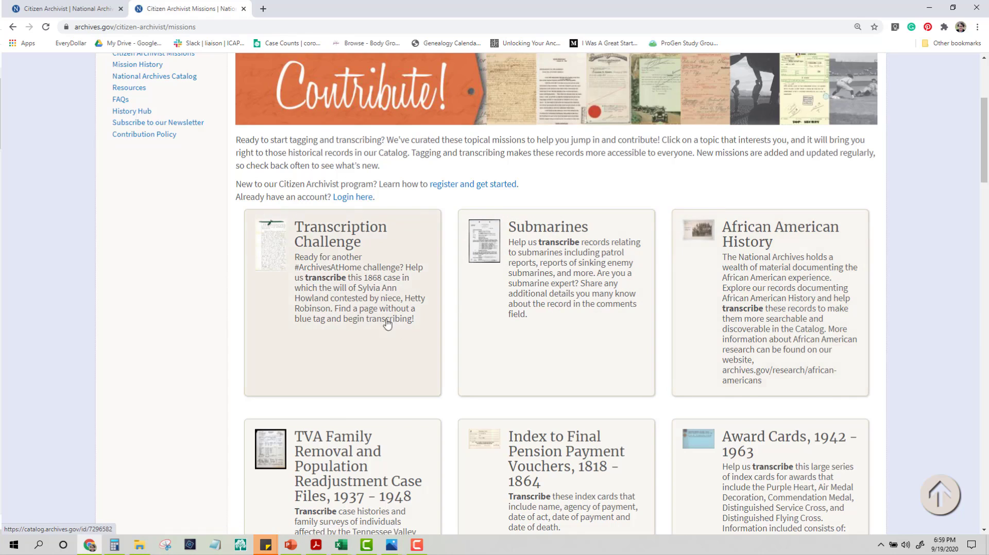
{"action": "scroll", "coordinate": [387, 324], "scroll_direction": "down", "scroll_amount": 3}
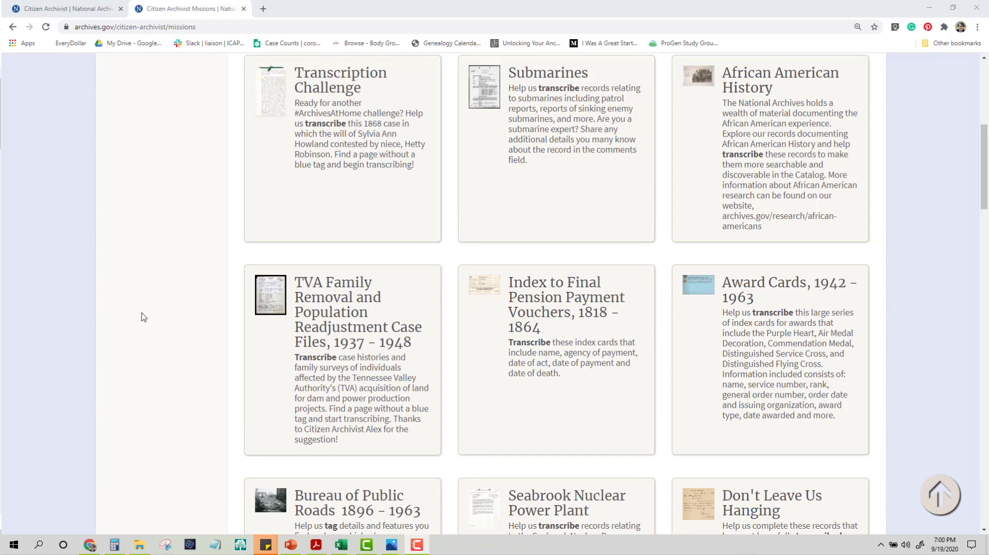
{"action": "scroll", "coordinate": [143, 317], "scroll_direction": "down", "scroll_amount": 1}
{"action": "scroll", "coordinate": [144, 317], "scroll_direction": "down", "scroll_amount": 1}
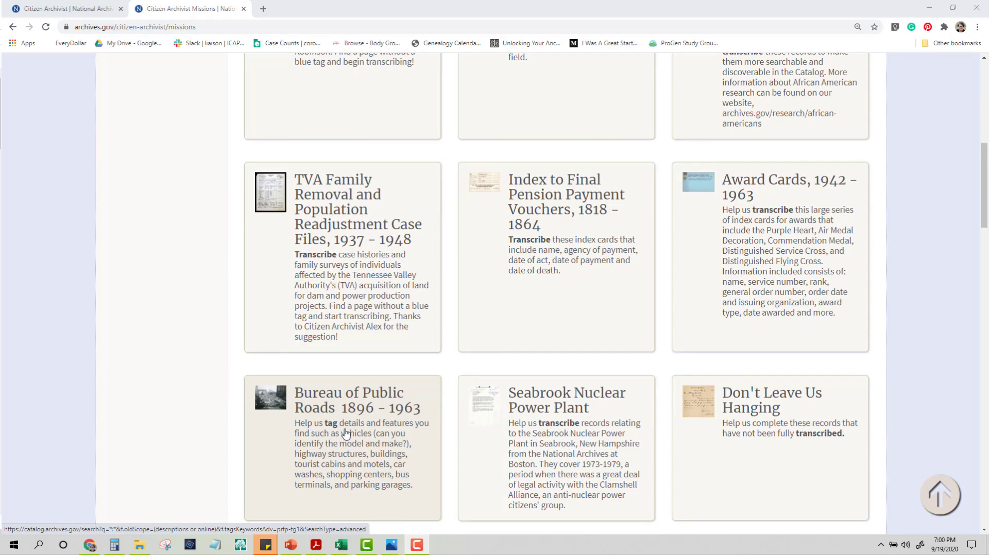
{"action": "left_click", "coordinate": [329, 407]}
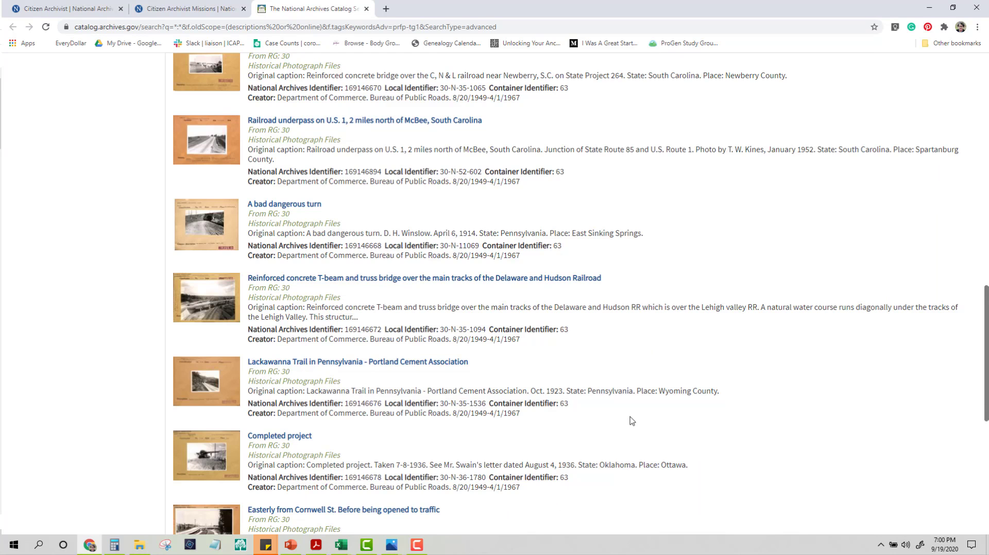
Open the record "Railroad underpass on U.S. 1, 2 miles north of McBee, South Carolina" and its contributions view.
{"action": "scroll", "coordinate": [632, 421], "scroll_direction": "up", "scroll_amount": 1}
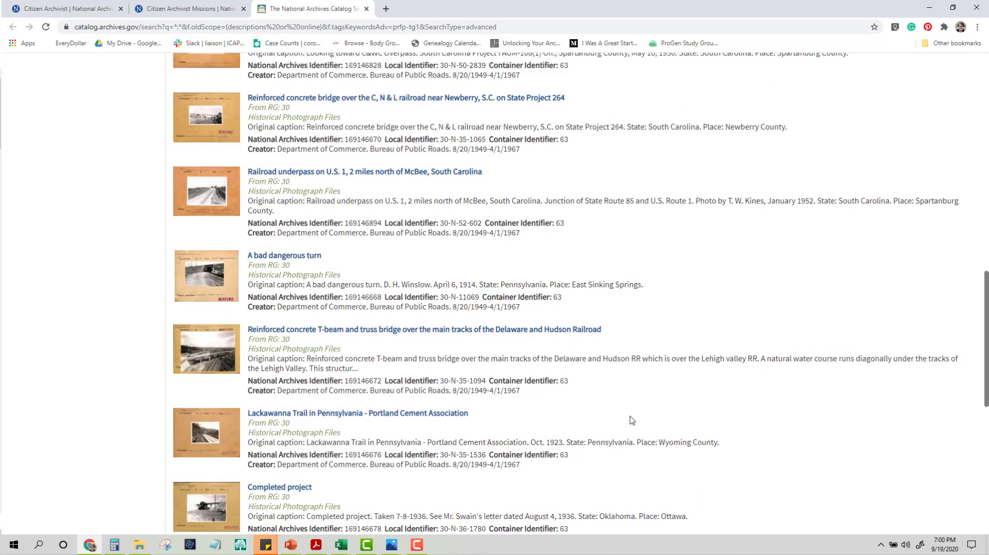
{"action": "left_click", "coordinate": [302, 173]}
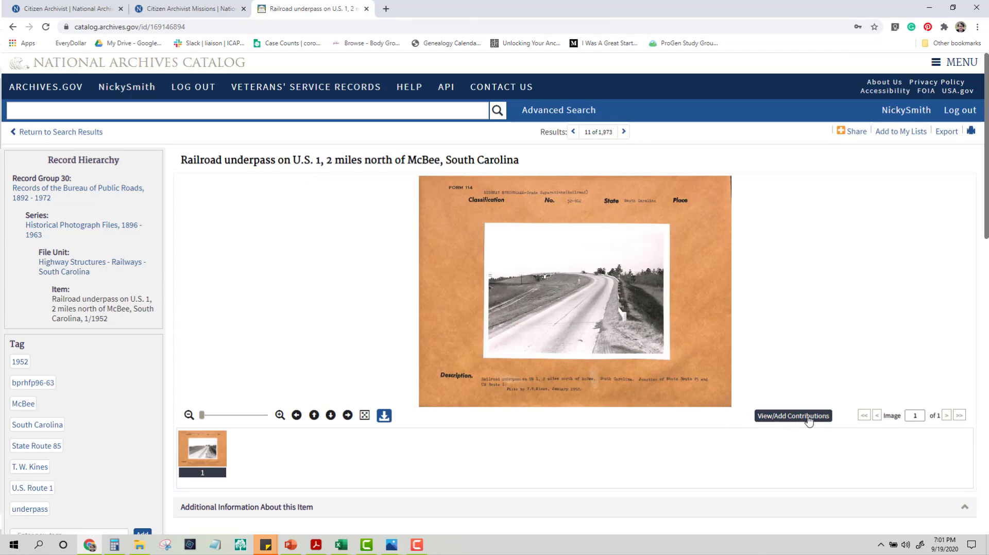
{"action": "left_click", "coordinate": [781, 416]}
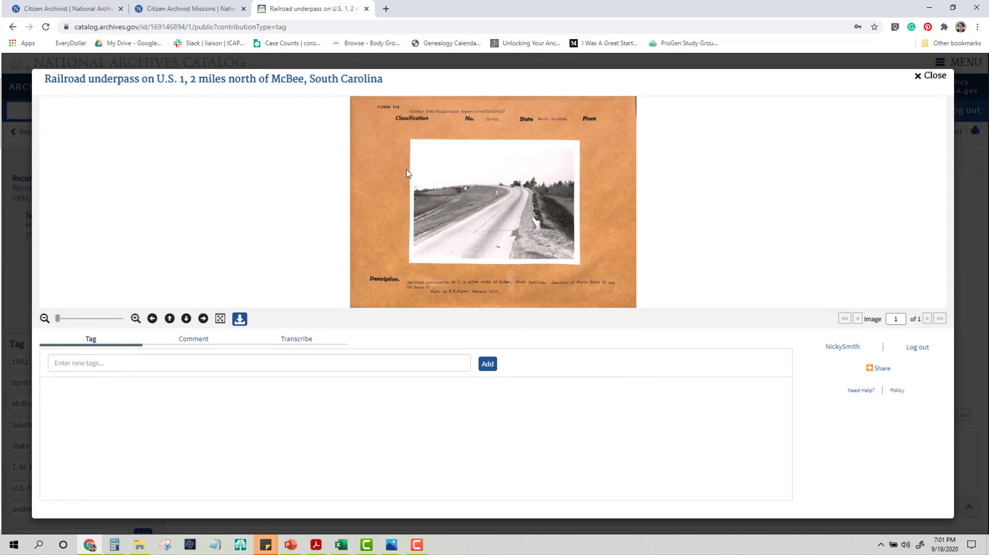
Enlarge the record image to read its header and add the tag "South Carolina".
{"action": "scroll", "coordinate": [457, 142], "scroll_direction": "up", "scroll_amount": 2}
{"action": "scroll", "coordinate": [457, 143], "scroll_direction": "up", "scroll_amount": 2}
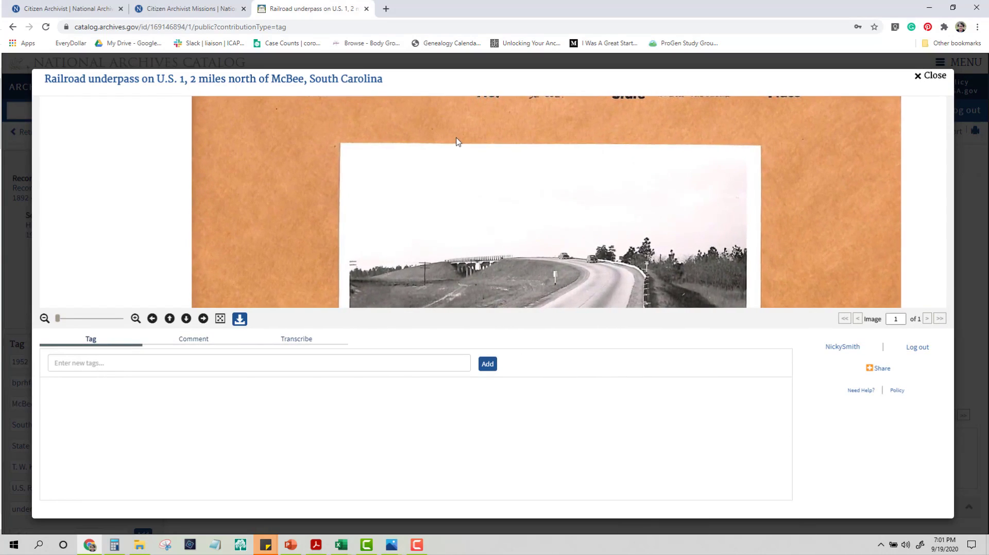
{"action": "scroll", "coordinate": [460, 137], "scroll_direction": "up", "scroll_amount": 1}
{"action": "left_click_drag", "start_coordinate": [461, 136], "coordinate": [443, 239]}
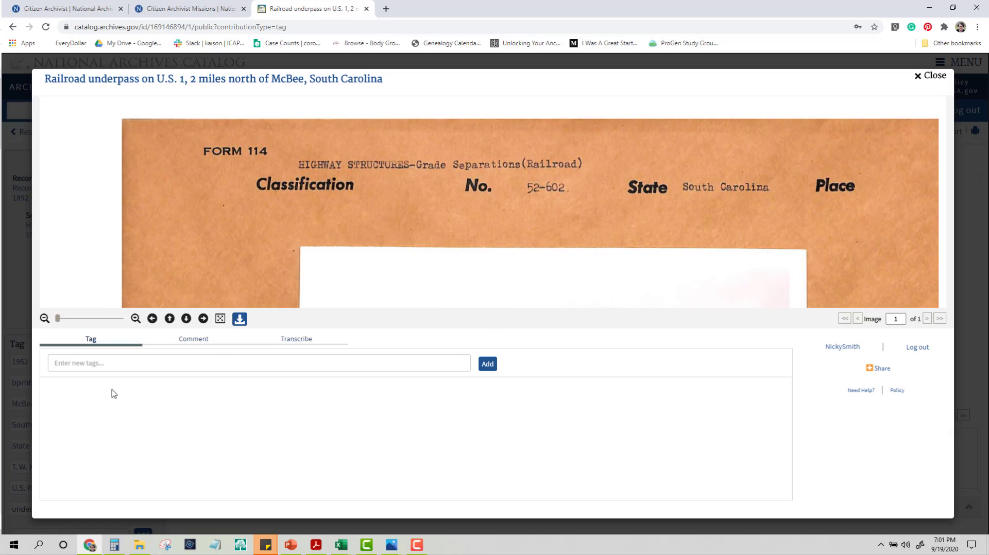
{"action": "left_click", "coordinate": [113, 364]}
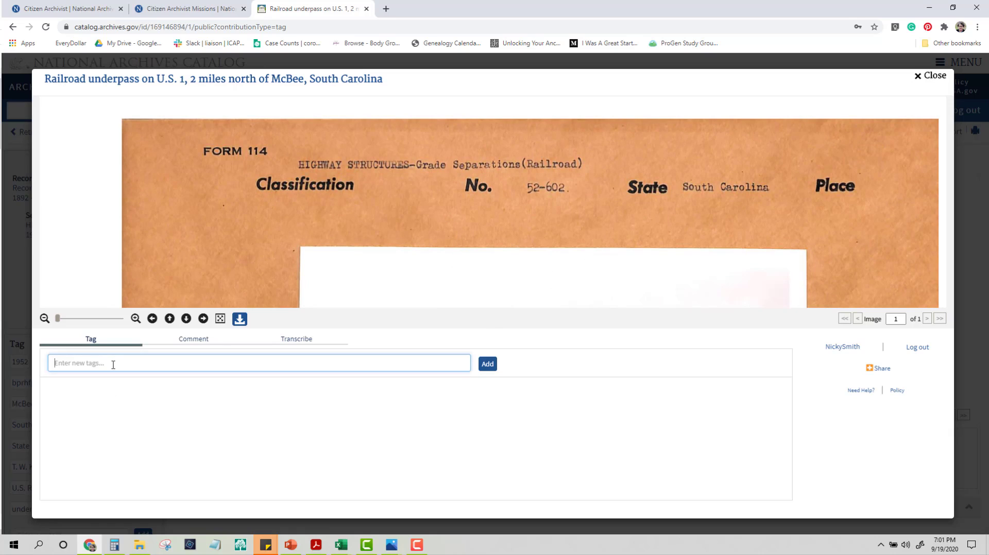
{"action": "type", "text": "South Carolina"}
{"action": "left_click", "coordinate": [489, 367]}
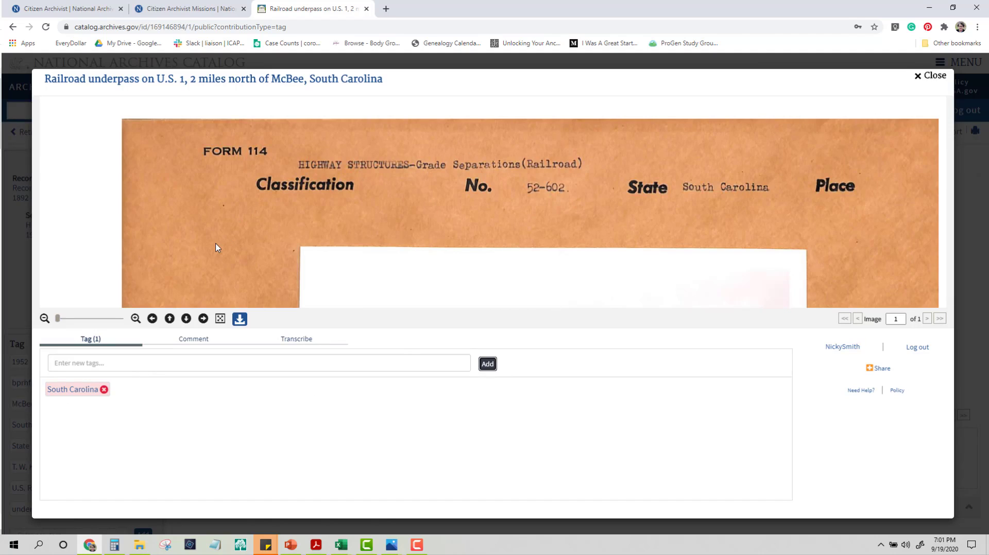
Tag the underpass image with Highway, Railroad, Bridge, concrete, 1952 and the photographer's name, and close the contributions view.
{"action": "left_click", "coordinate": [107, 364]}
{"action": "type", "text": "h"}
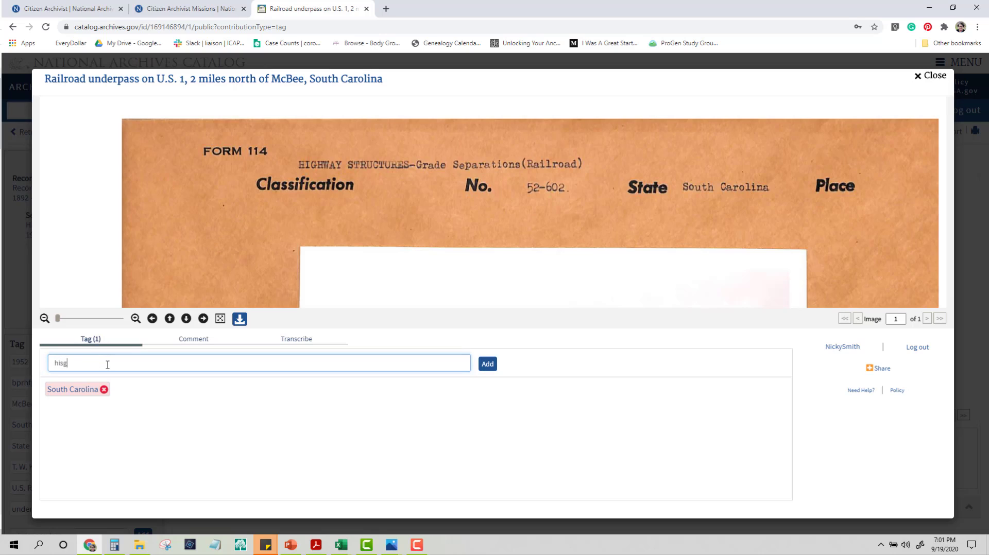
{"action": "key", "text": "BackSpace"}
{"action": "type", "text": "Hi"}
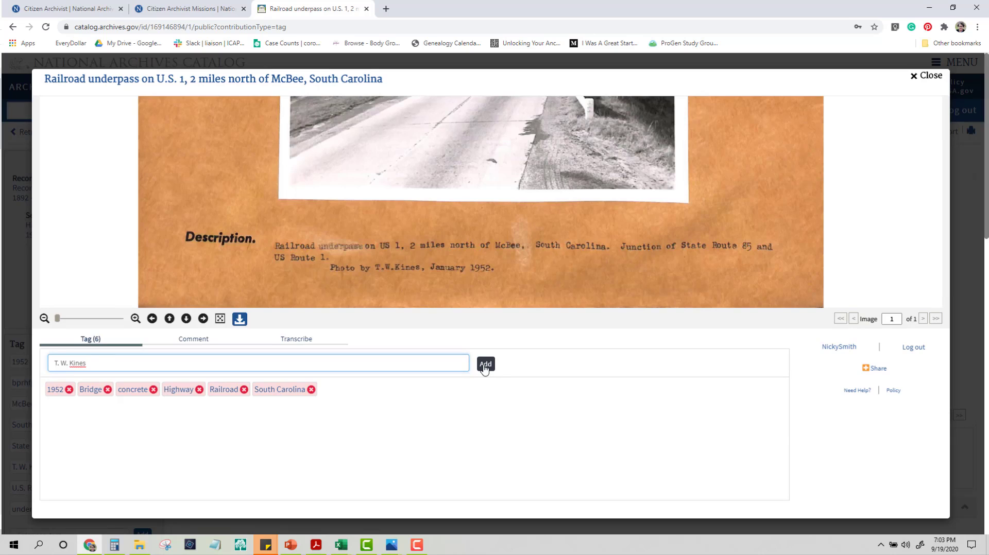
{"action": "left_click", "coordinate": [484, 365]}
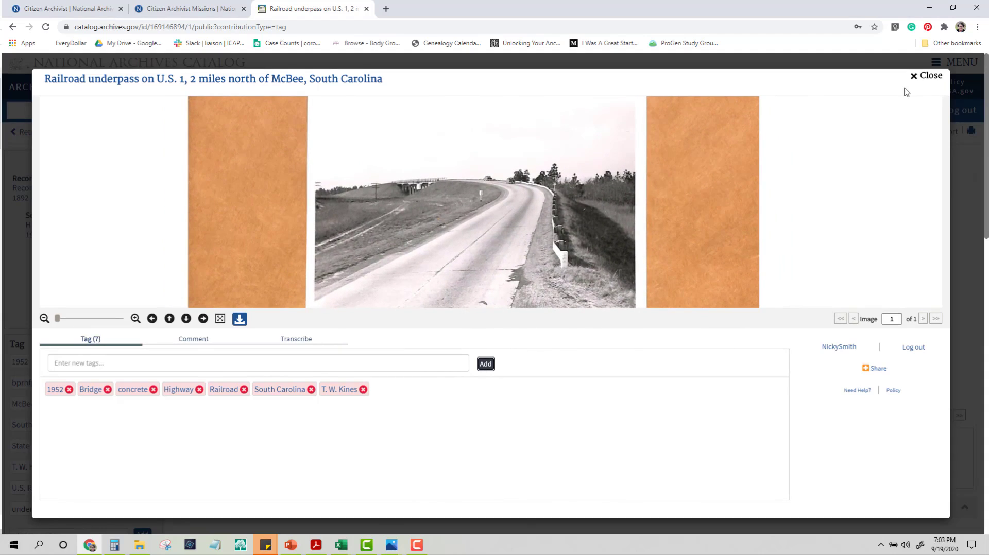
{"action": "left_click", "coordinate": [926, 76]}
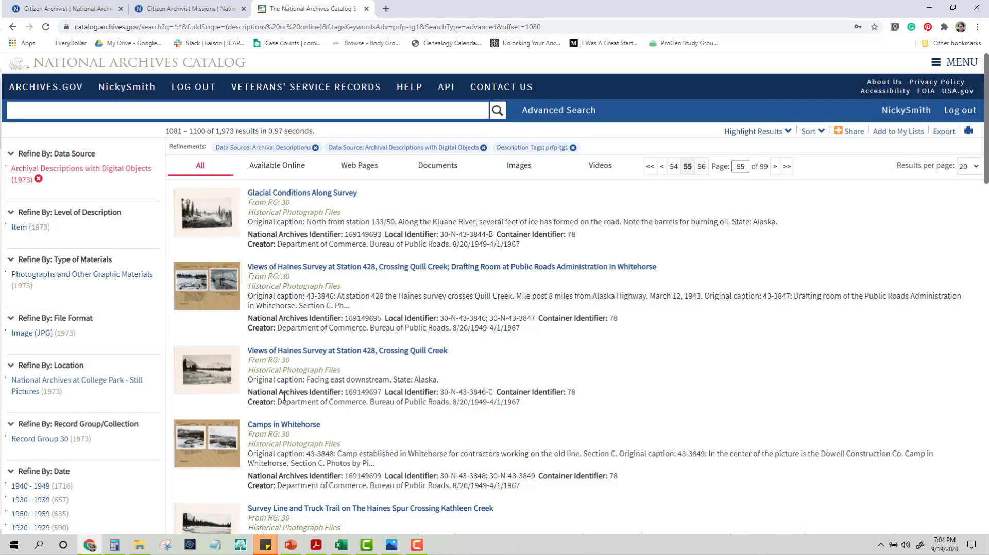
Open the "Camps in Whitehorse" record, enlarge its image and add the tag "Alaska".
{"action": "left_click", "coordinate": [281, 426]}
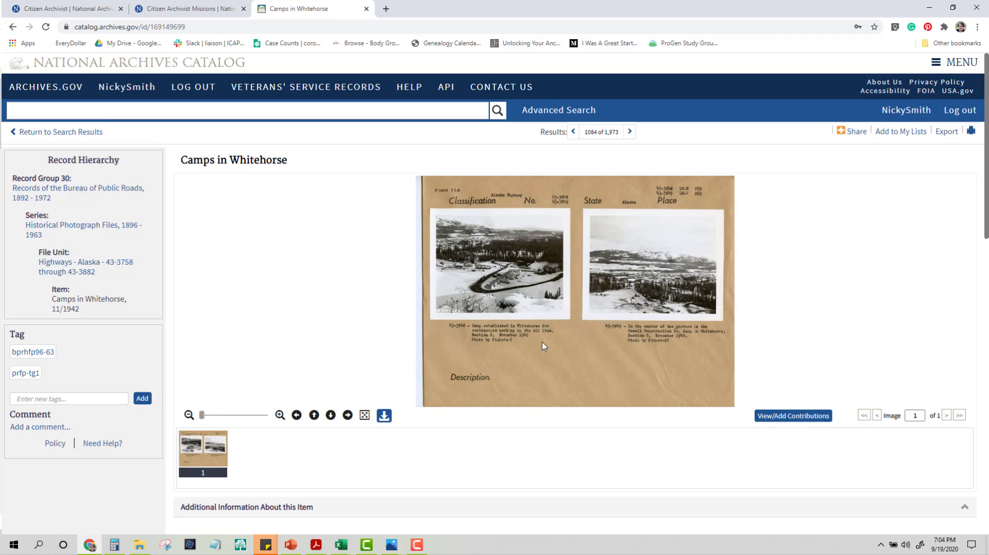
{"action": "scroll", "coordinate": [542, 342], "scroll_direction": "up", "scroll_amount": 1}
{"action": "scroll", "coordinate": [533, 276], "scroll_direction": "up", "scroll_amount": 2}
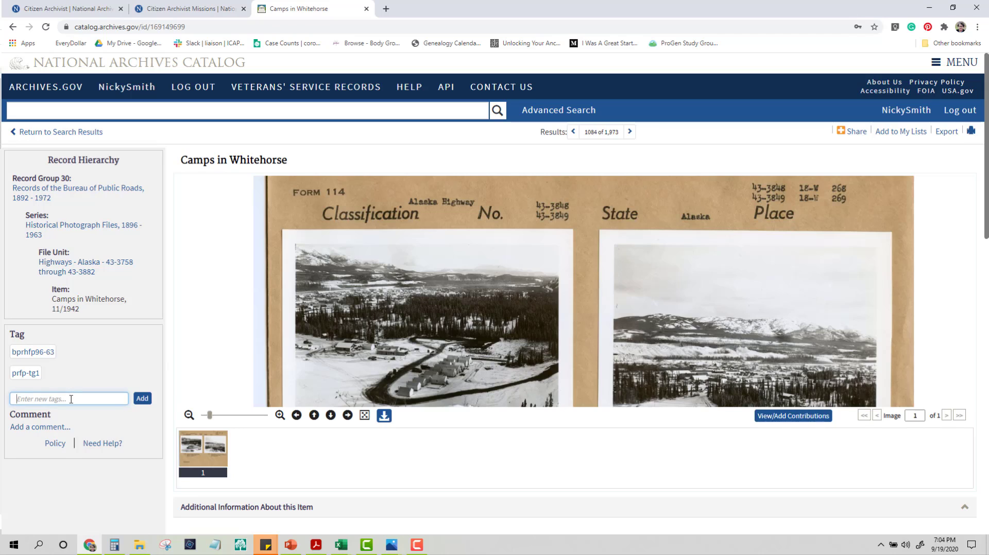
{"action": "type", "text": "Alaska"}
{"action": "key", "text": "Return"}
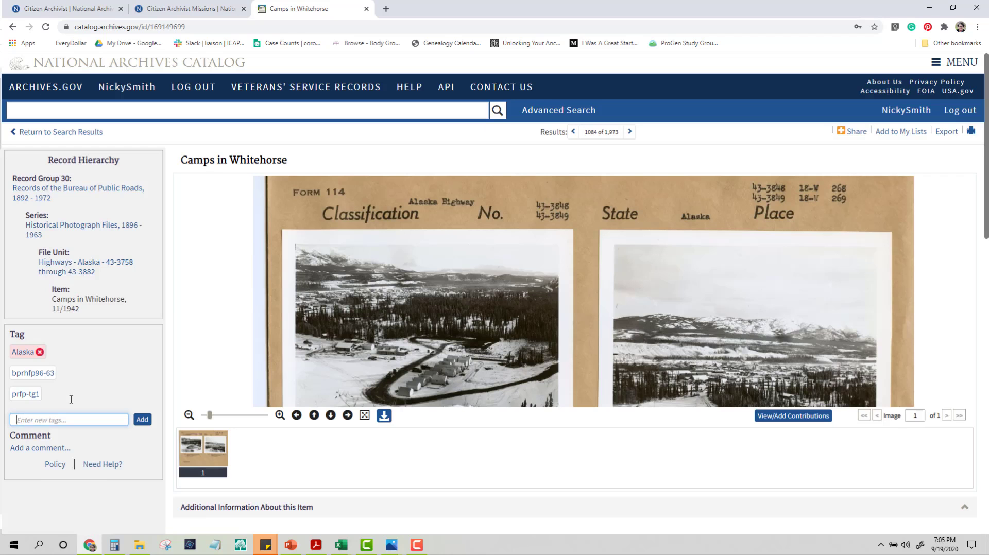
Add the tags Alaska Highway, 1942, Dowell Construction Company and Winter to the Whitehorse record, and return to the missions page.
{"action": "type", "text": "Alaska Highway"}
{"action": "key", "text": "Return"}
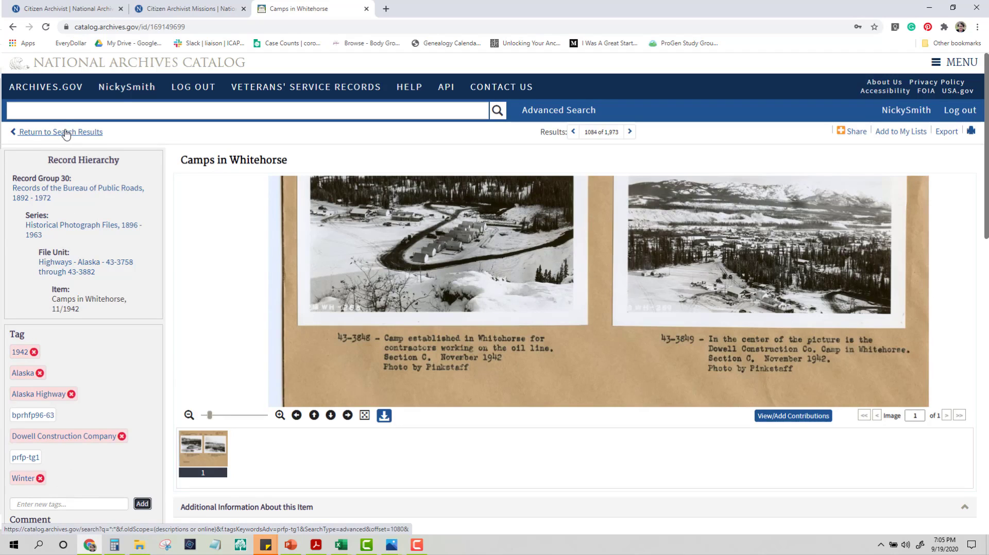
{"action": "left_click", "coordinate": [366, 9]}
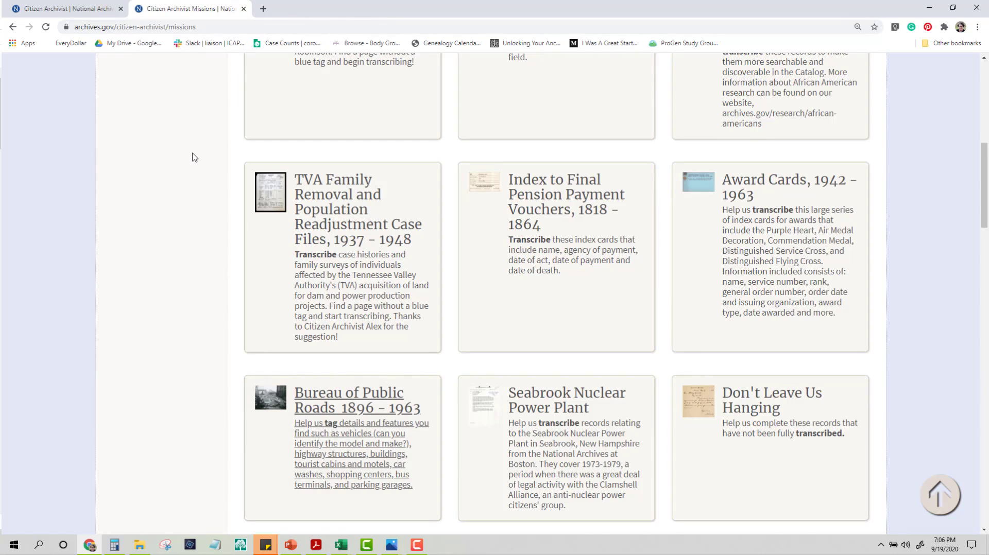
Browse the missions and open the "Award Cards, 1942 - 1963" transcription mission.
{"action": "scroll", "coordinate": [194, 158], "scroll_direction": "up", "scroll_amount": 6}
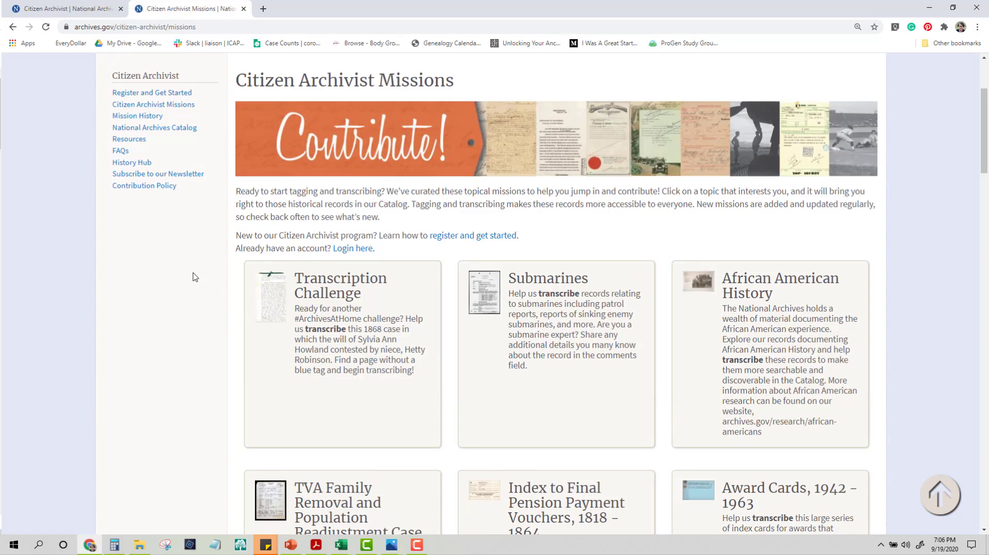
{"action": "scroll", "coordinate": [195, 277], "scroll_direction": "down", "scroll_amount": 3}
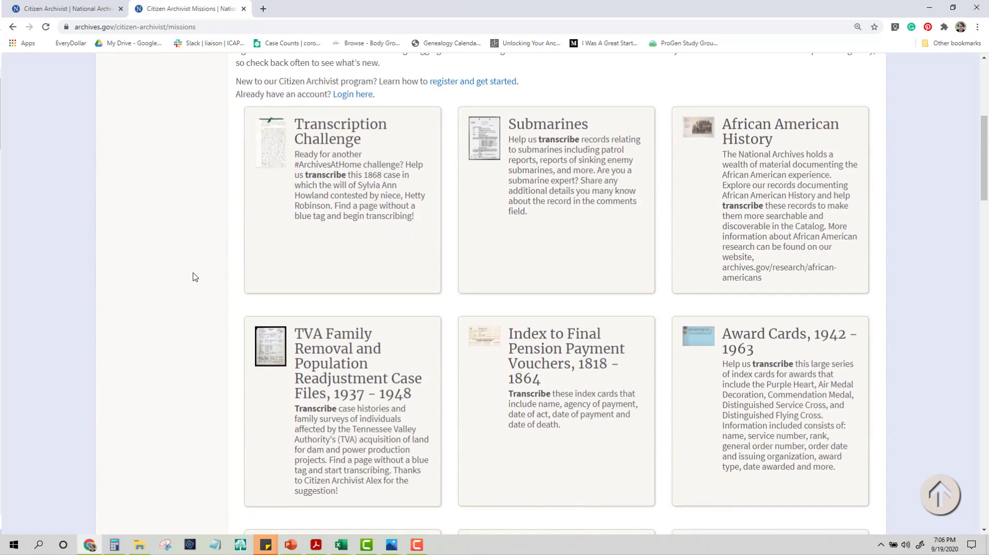
{"action": "scroll", "coordinate": [193, 276], "scroll_direction": "down", "scroll_amount": 1}
{"action": "scroll", "coordinate": [184, 253], "scroll_direction": "down", "scroll_amount": 1}
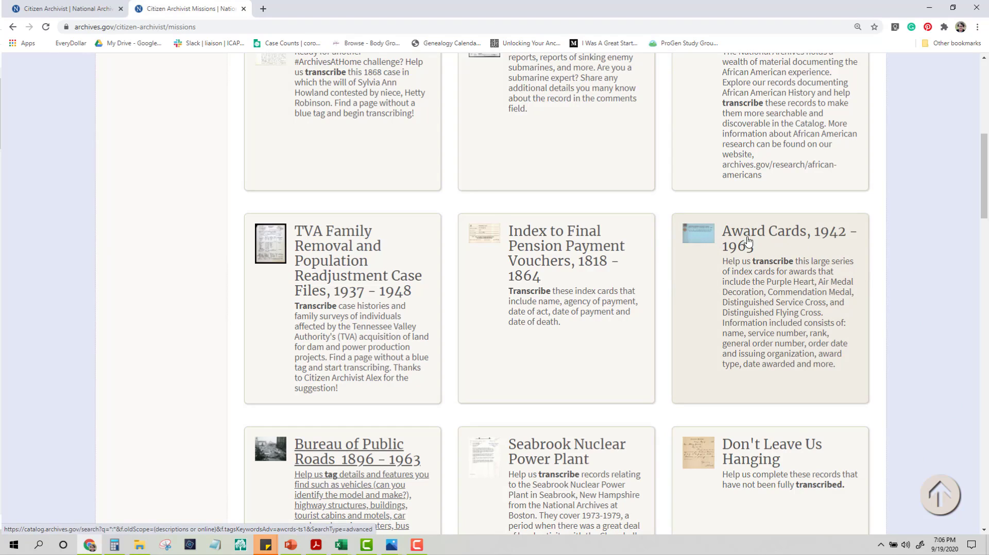
{"action": "left_click", "coordinate": [692, 235]}
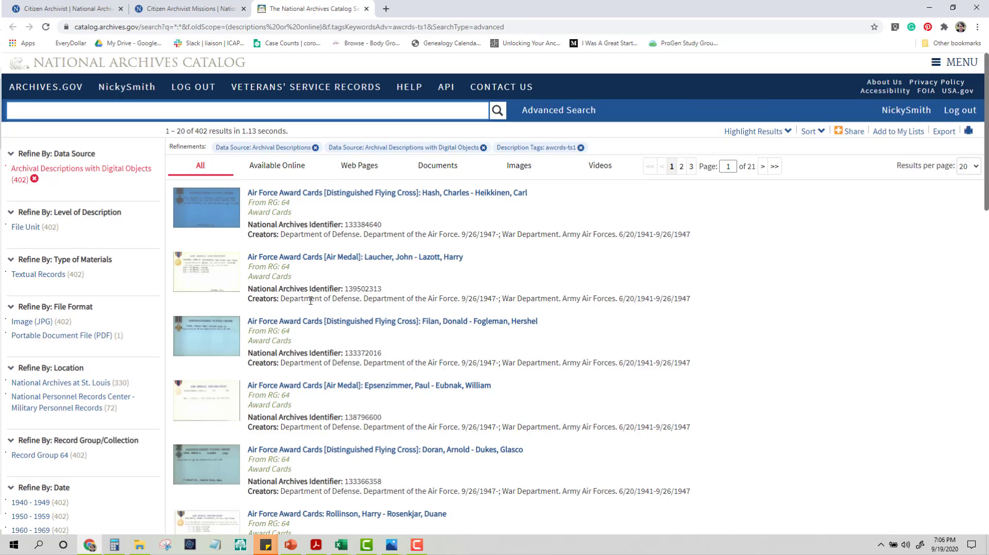
View the first award card record, return to the search results and open the Distinguished Flying Cross record at result 18.
{"action": "left_click", "coordinate": [359, 195]}
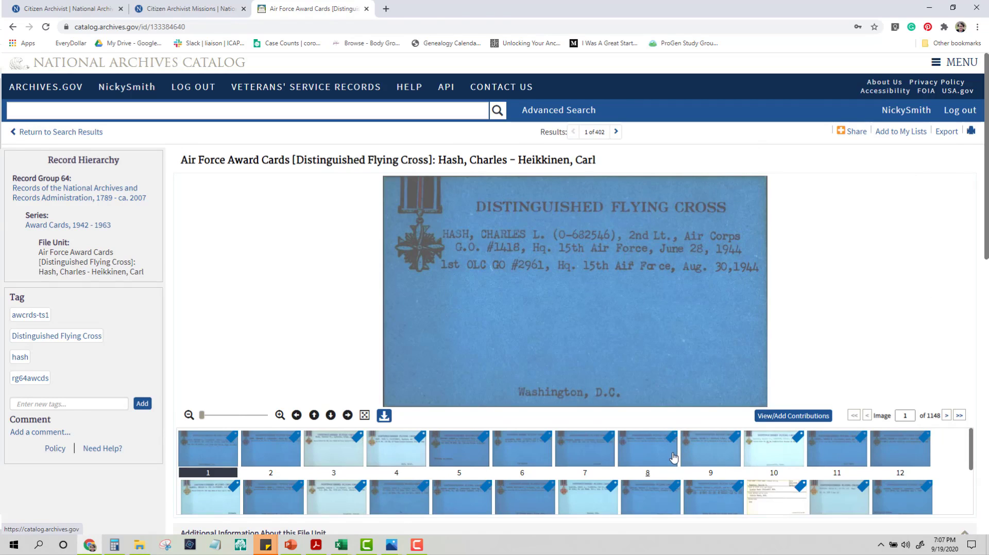
{"action": "key", "text": "alt+Left"}
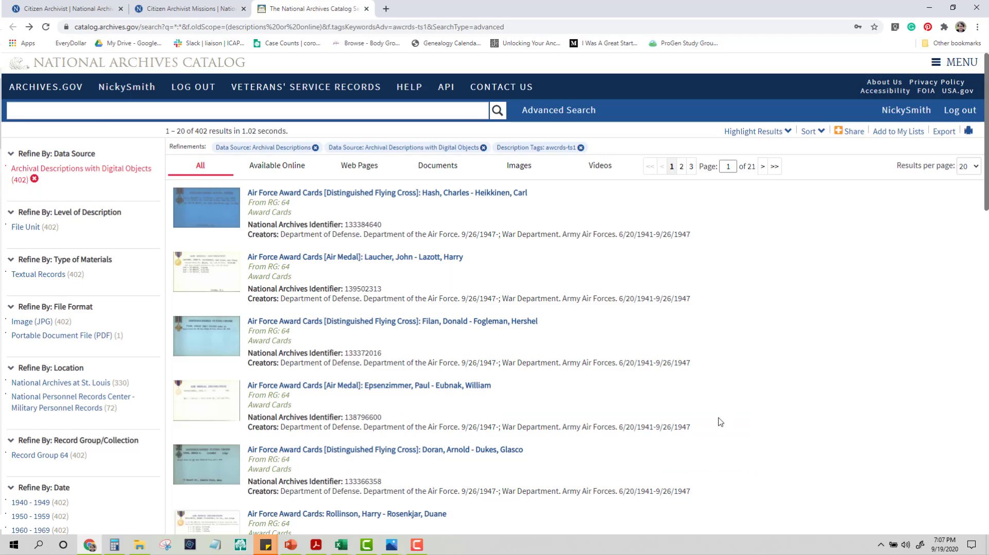
{"action": "scroll", "coordinate": [713, 426], "scroll_direction": "down", "scroll_amount": 4}
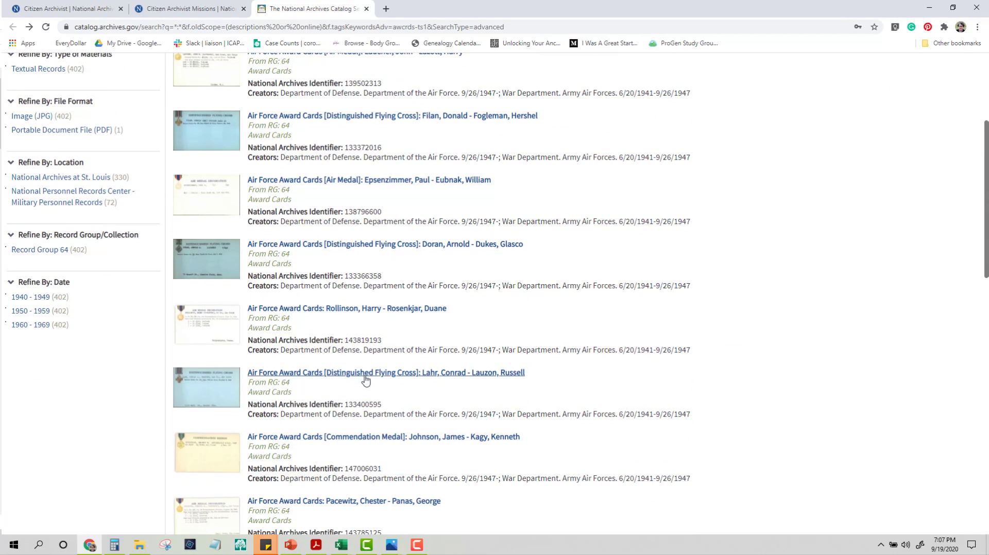
{"action": "left_click", "coordinate": [365, 377]}
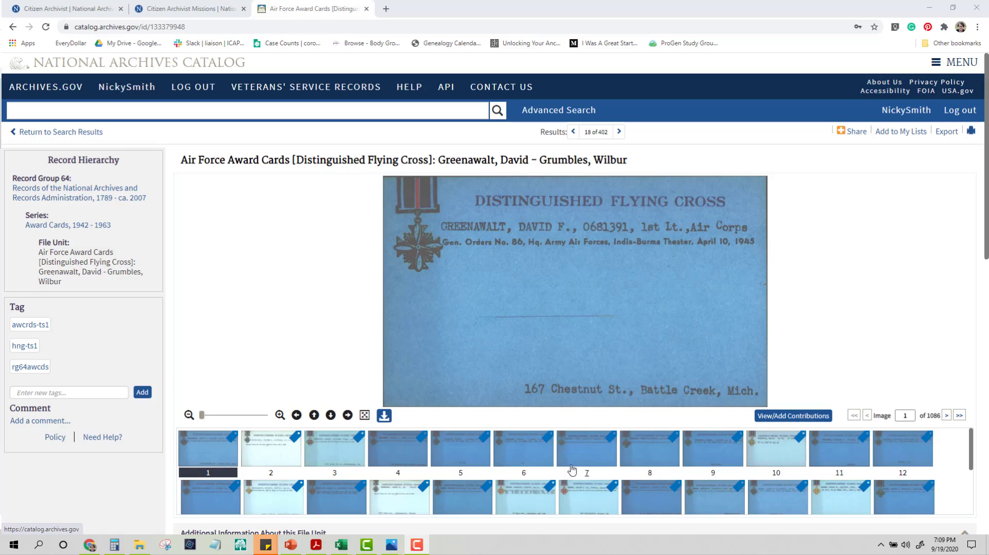
Load more card thumbnails in the record and select image 41, which has no contribution marker.
{"action": "scroll", "coordinate": [547, 450], "scroll_direction": "down", "scroll_amount": 2}
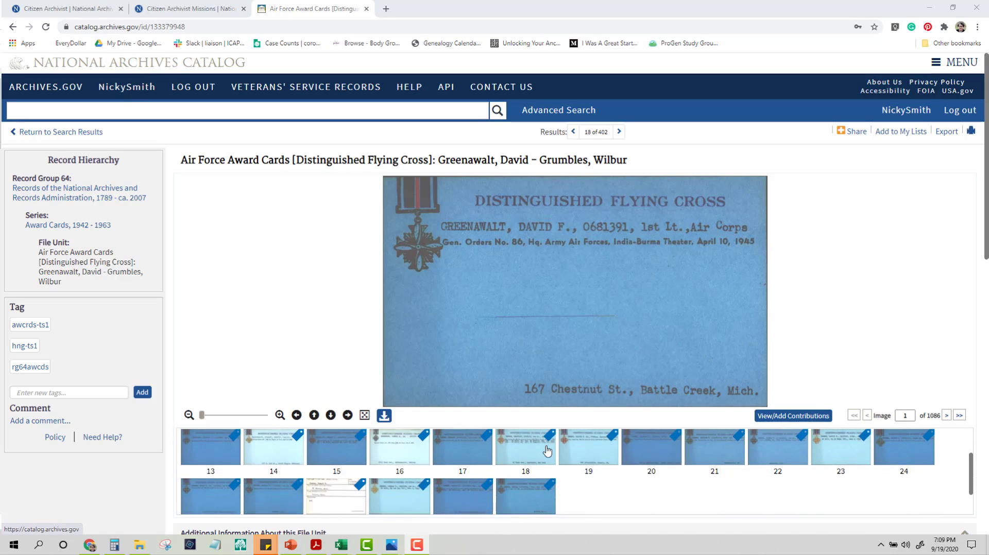
{"action": "scroll", "coordinate": [535, 447], "scroll_direction": "down", "scroll_amount": 1}
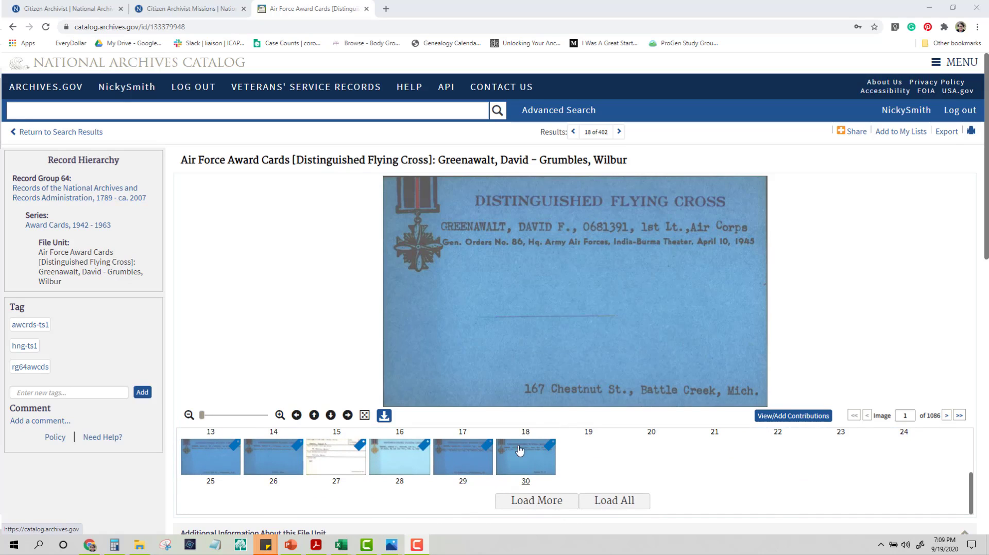
{"action": "left_click", "coordinate": [539, 501]}
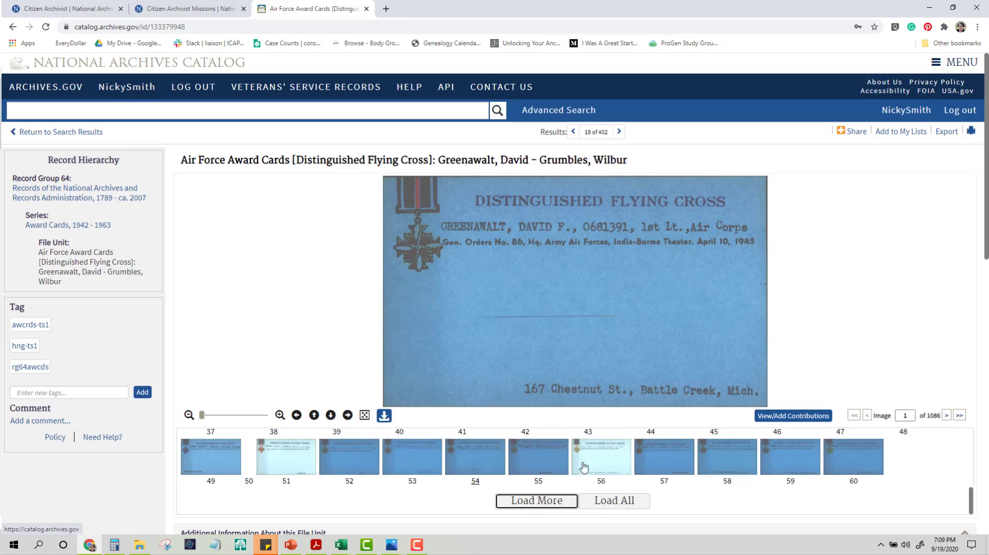
{"action": "scroll", "coordinate": [479, 470], "scroll_direction": "up", "scroll_amount": 3}
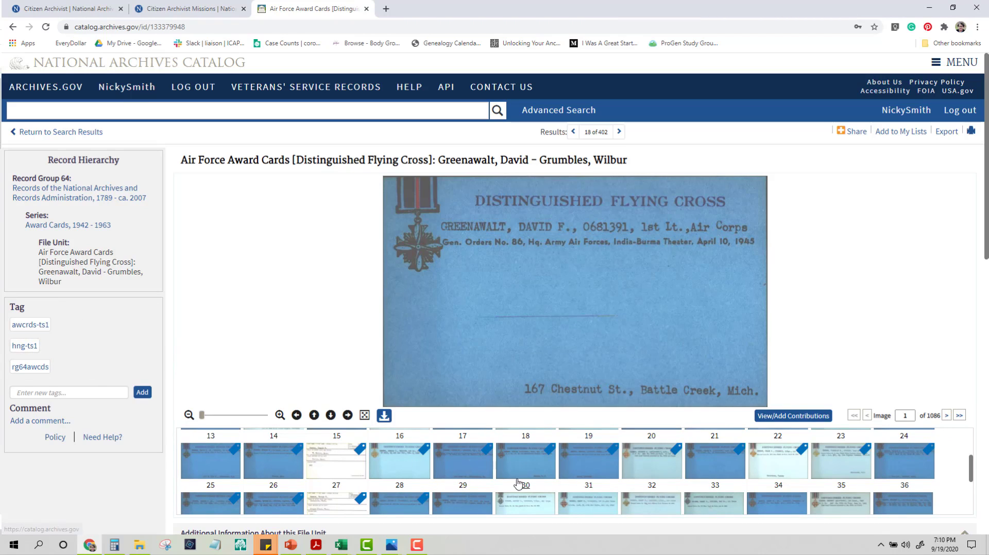
{"action": "scroll", "coordinate": [497, 486], "scroll_direction": "down", "scroll_amount": 1}
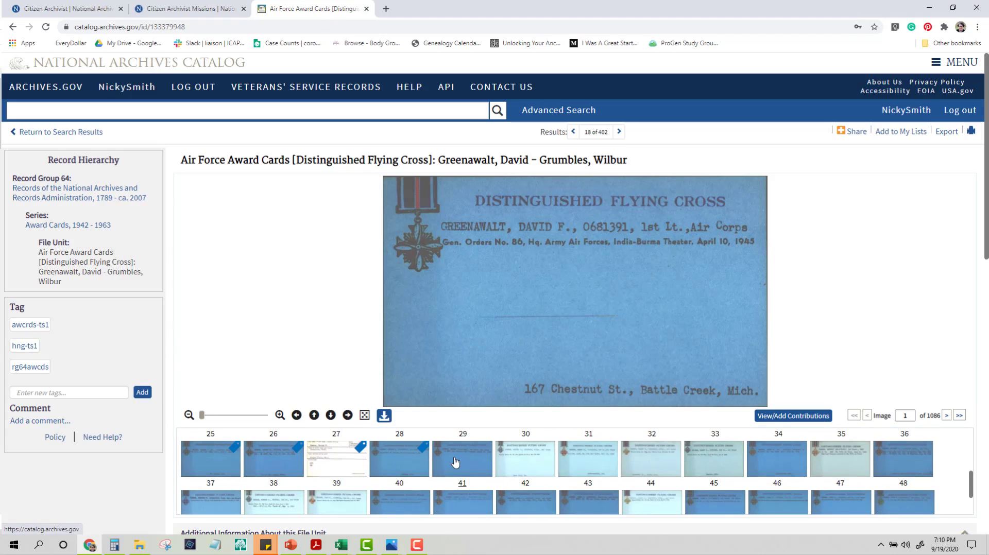
{"action": "left_click", "coordinate": [455, 462]}
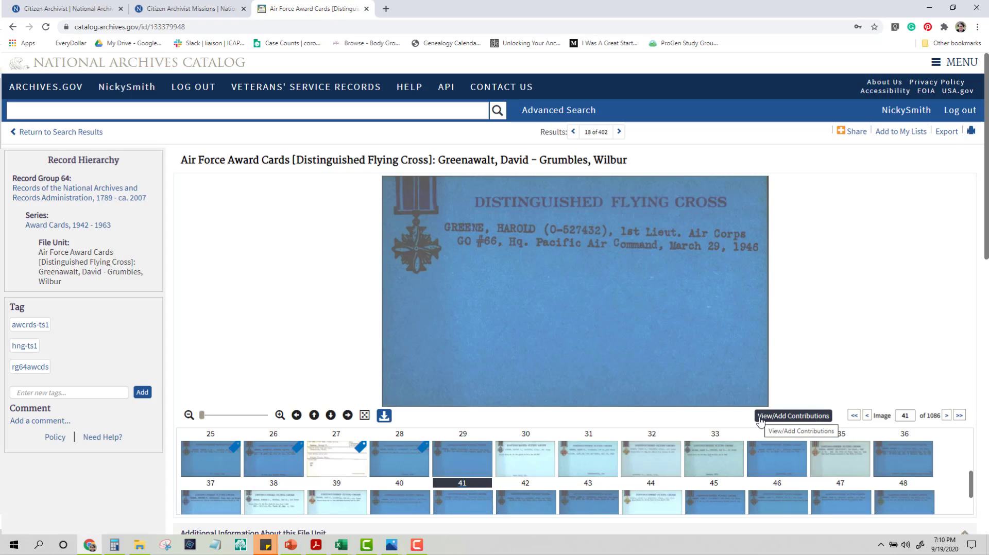
Open the contributions view for image 41 and add the recipient's name from the card as a tag.
{"action": "left_click", "coordinate": [760, 418]}
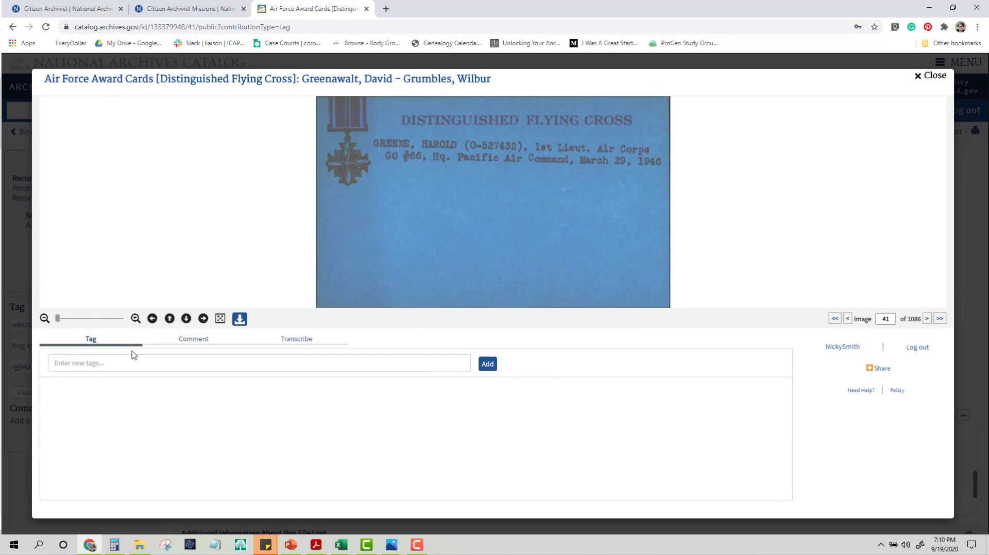
{"action": "left_click", "coordinate": [96, 369]}
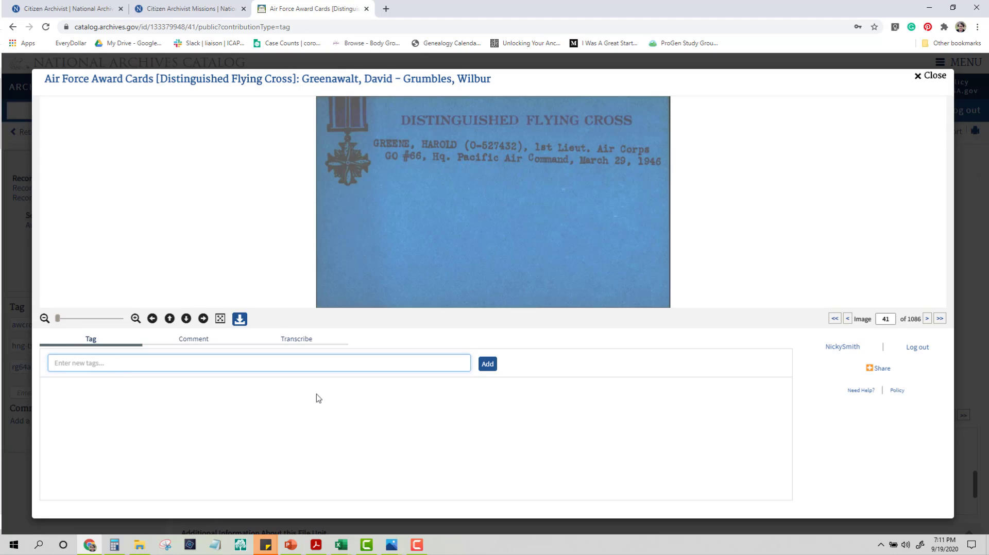
{"action": "type", "text": "Harold Greene"}
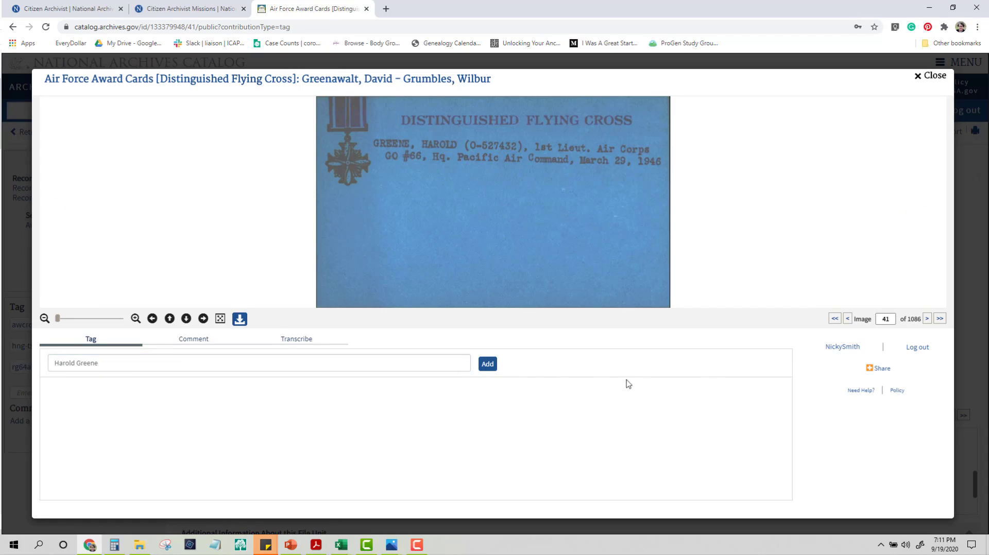
{"action": "left_click", "coordinate": [488, 368]}
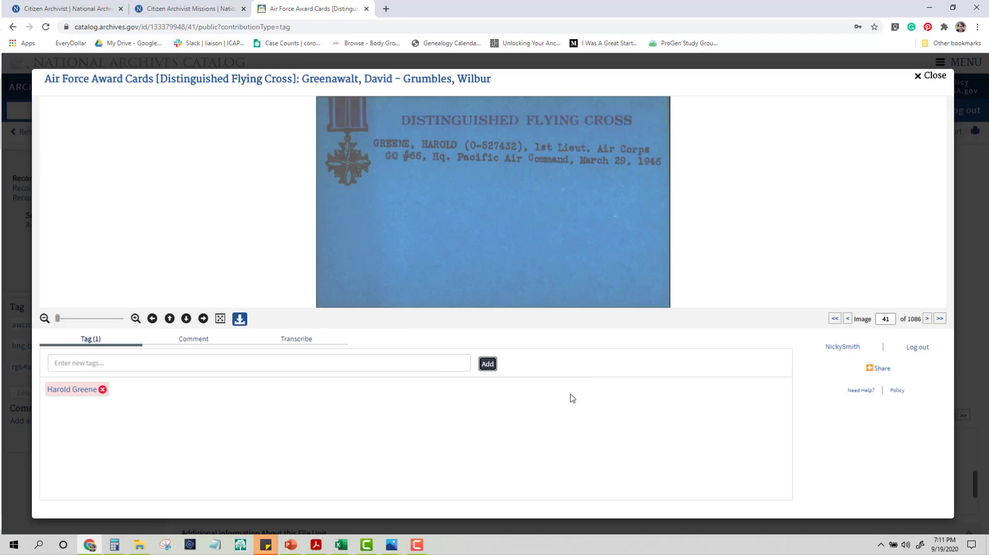
Transcribe and save card 41: DISTINGUISHED FLYING CROSS, recipient's name and service number, 1st Lieut. Air Corps, CO #66, Hq. Pacific Air Command, March 29, 1946.
{"action": "left_click", "coordinate": [194, 342]}
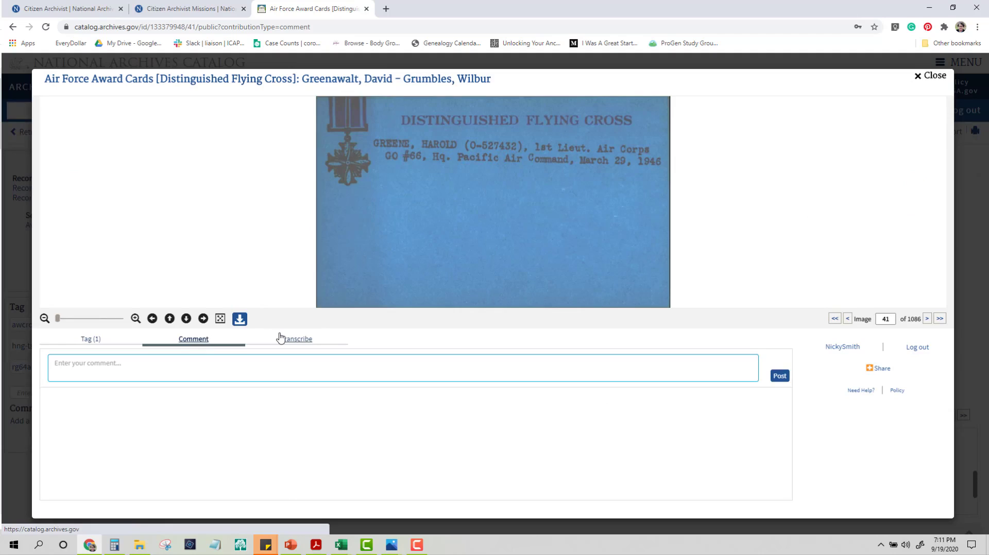
{"action": "left_click", "coordinate": [296, 339]}
{"action": "left_click", "coordinate": [198, 401]}
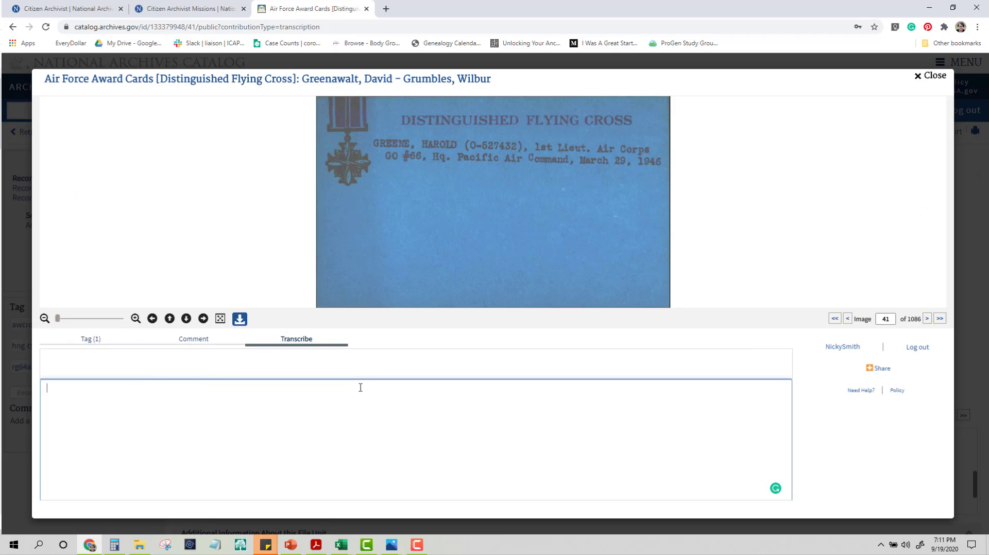
{"action": "key", "text": "Caps_Lock"}
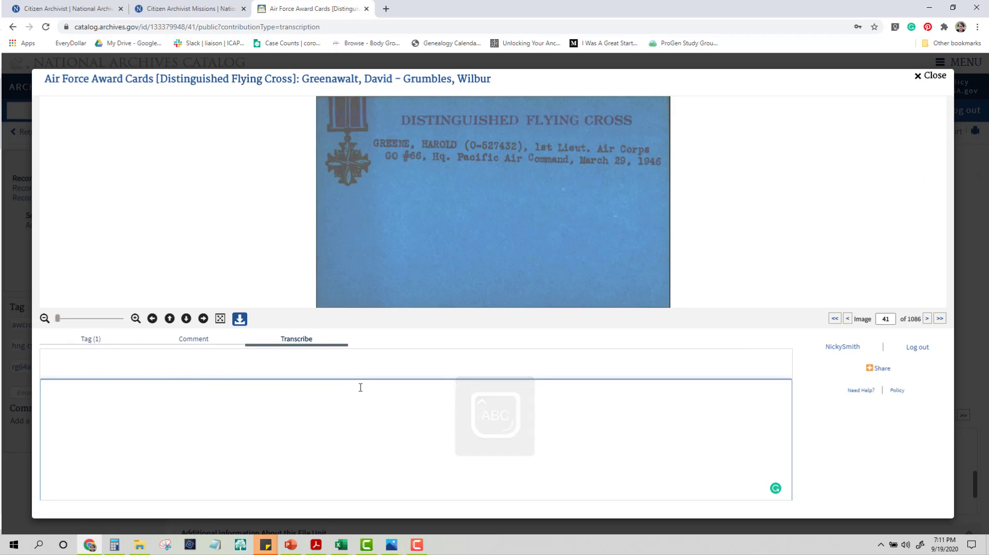
{"action": "type", "text": "D"}
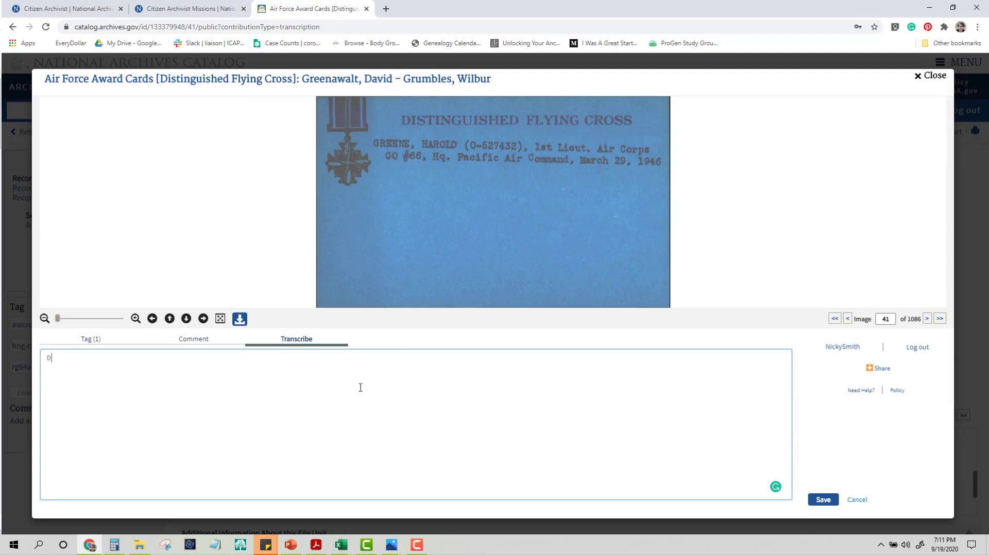
{"action": "type", "text": "ISTINGUISHED FLYING CROSS"}
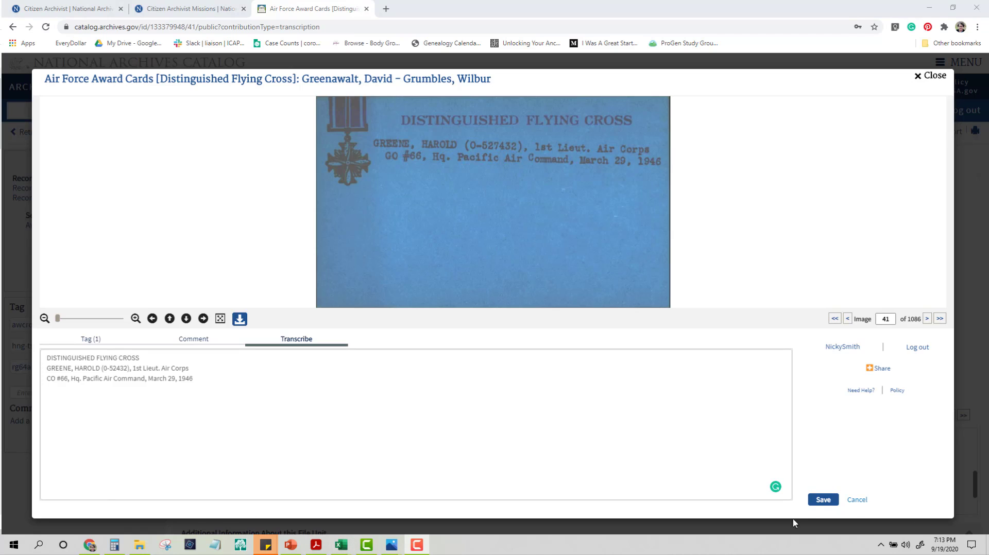
{"action": "left_click", "coordinate": [816, 501]}
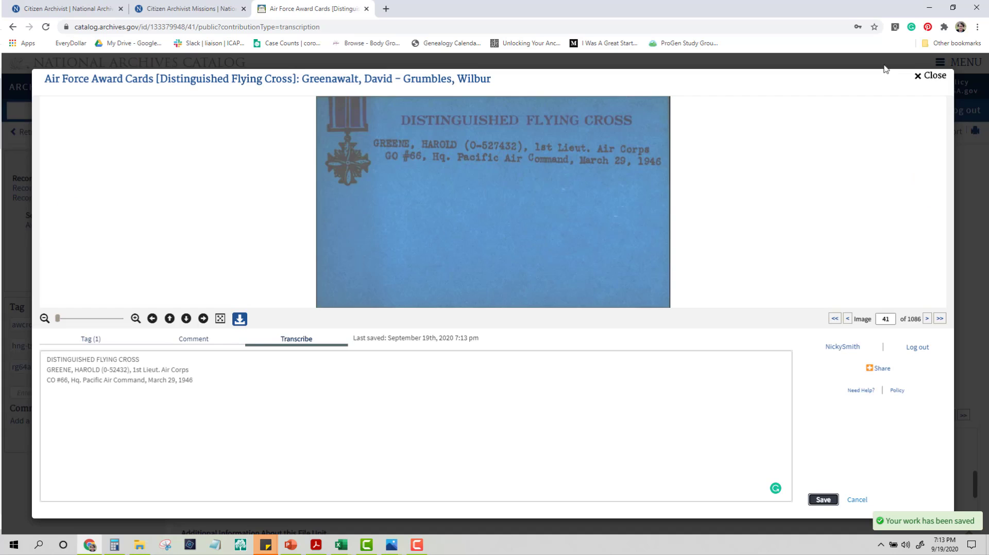
{"action": "left_click", "coordinate": [925, 78]}
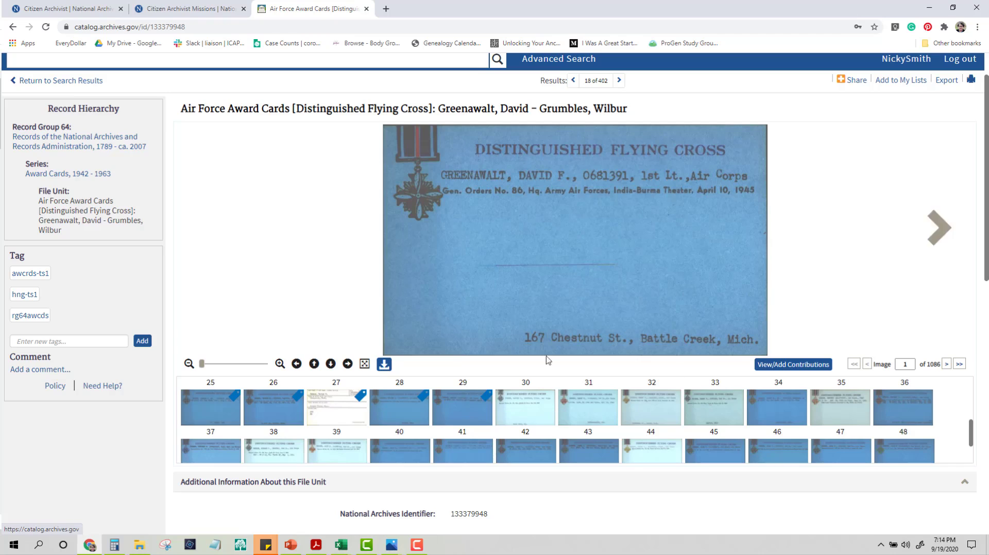
Open the contributions view for image 42 and tag it with the recipient's full name, including the middle initial.
{"action": "left_click", "coordinate": [524, 431]}
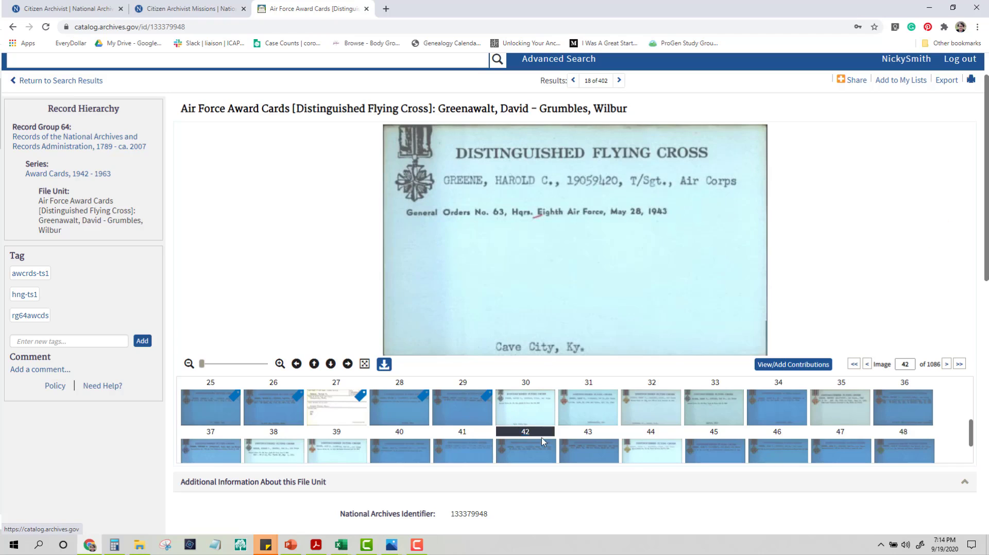
{"action": "left_click", "coordinate": [793, 367]}
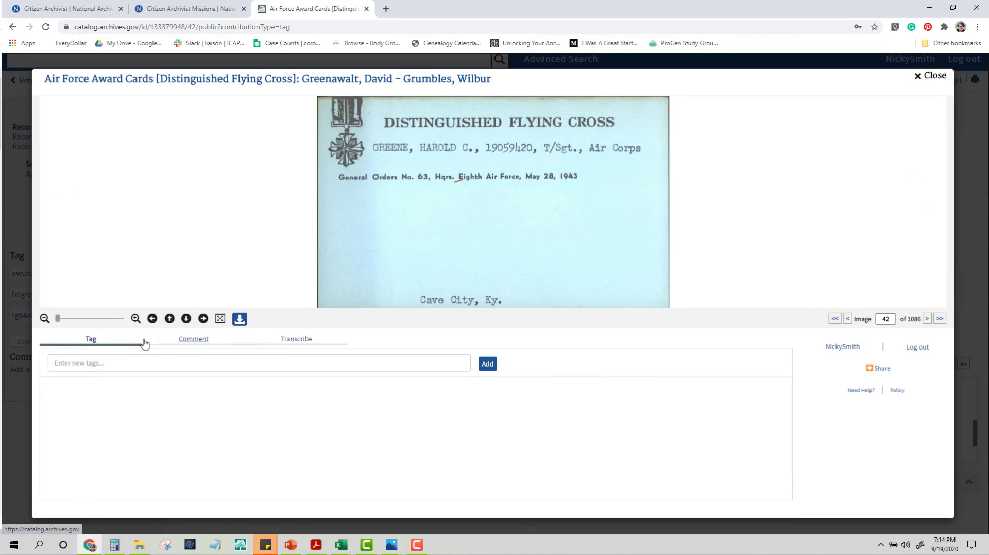
{"action": "left_click", "coordinate": [73, 366]}
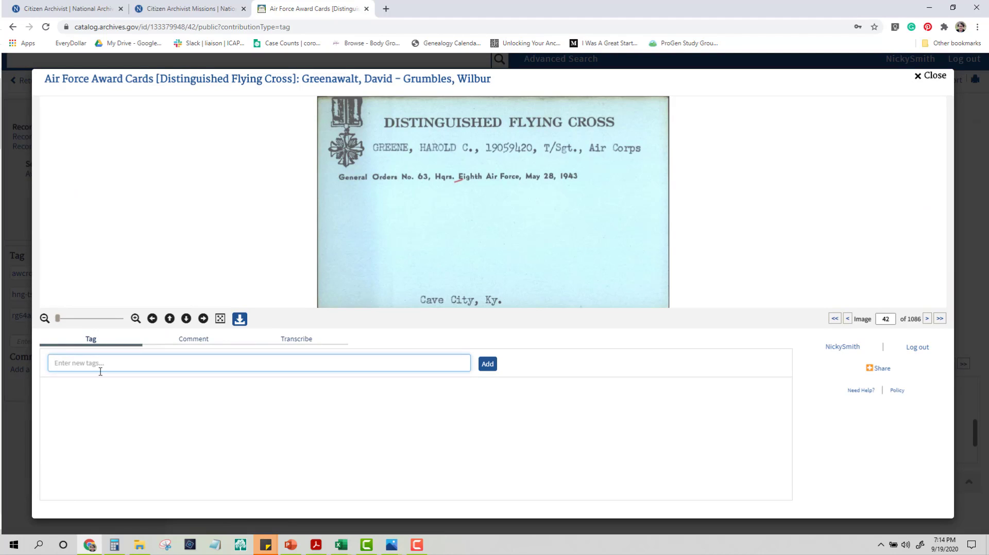
{"action": "type", "text": "Harold C. Greene"}
{"action": "left_click", "coordinate": [487, 364]}
Transcribe and save card 42: award title, recipient's name and number, T/Sgt., Air Corps, General Orders No. 63, Hqrs. Eighth Air Force, May 28, 1943, Cave City, Kentucky.
{"action": "left_click", "coordinate": [291, 340]}
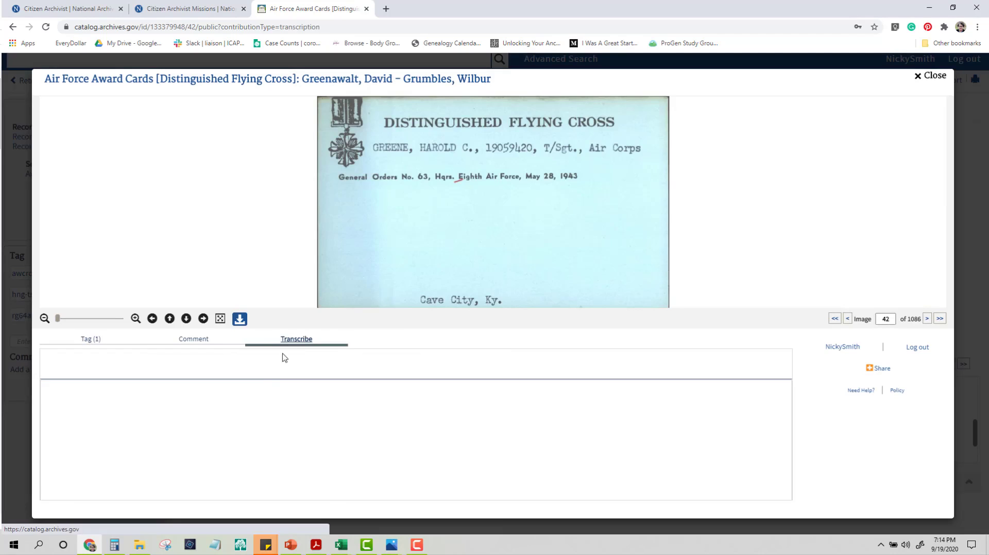
{"action": "left_click", "coordinate": [137, 410]}
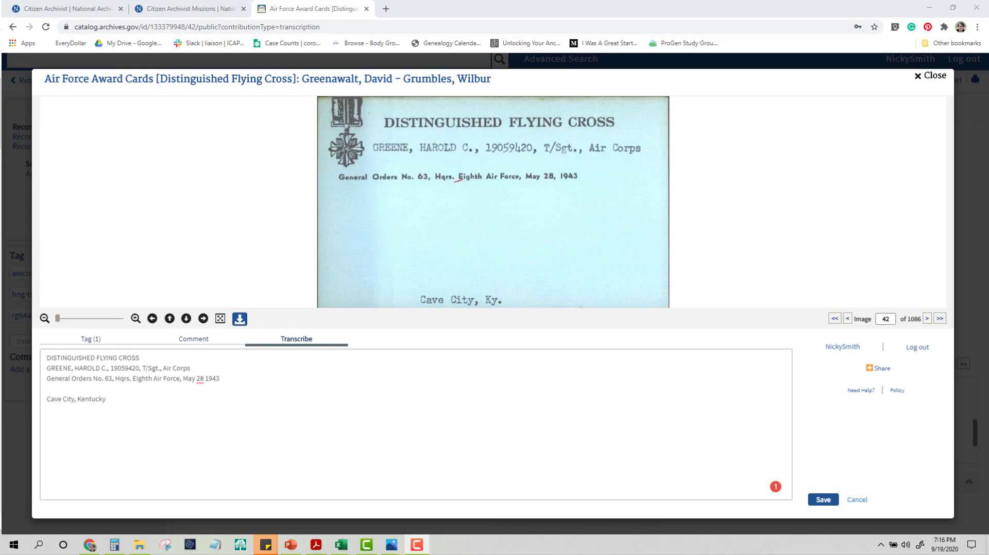
{"action": "left_click", "coordinate": [200, 379]}
{"action": "type", "text": ","}
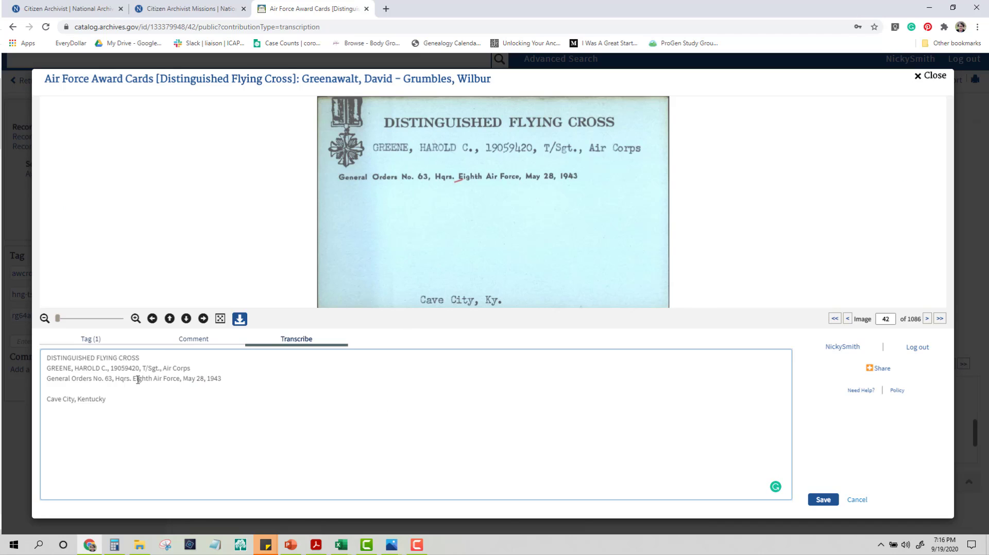
{"action": "left_click", "coordinate": [823, 499]}
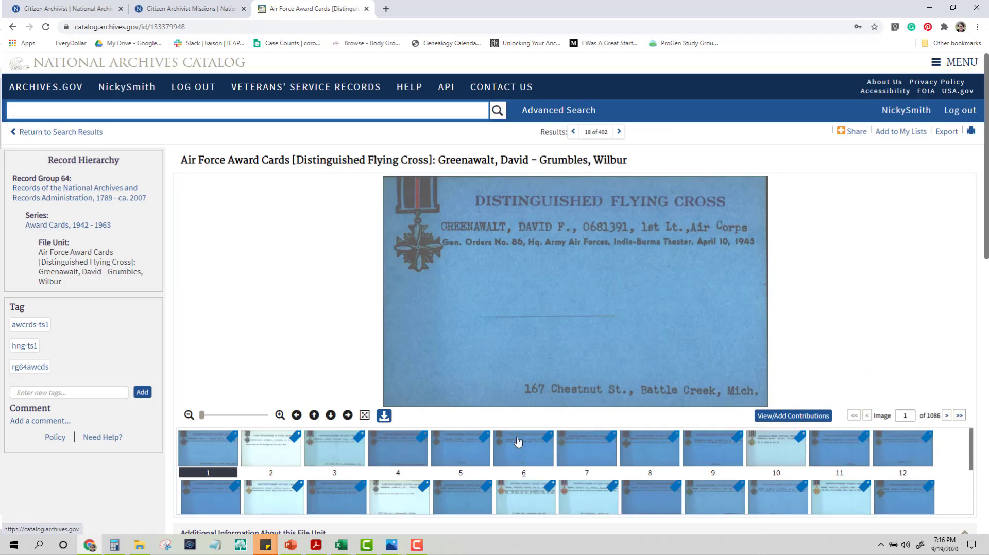
Look over the record's first 30 card thumbnails and open the signed-in account's profile page.
{"action": "scroll", "coordinate": [434, 454], "scroll_direction": "down", "scroll_amount": 1}
{"action": "scroll", "coordinate": [434, 454], "scroll_direction": "down", "scroll_amount": 1}
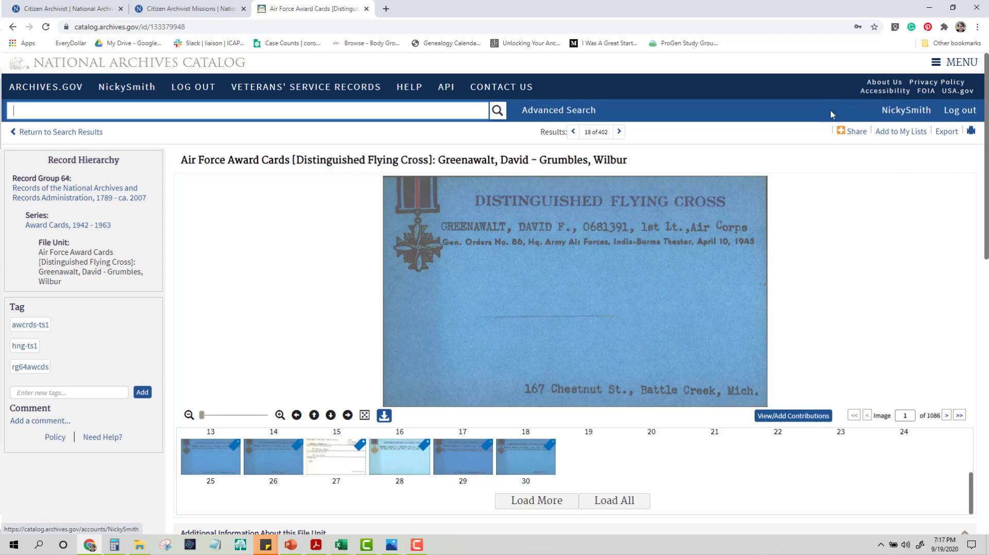
{"action": "left_click", "coordinate": [898, 114]}
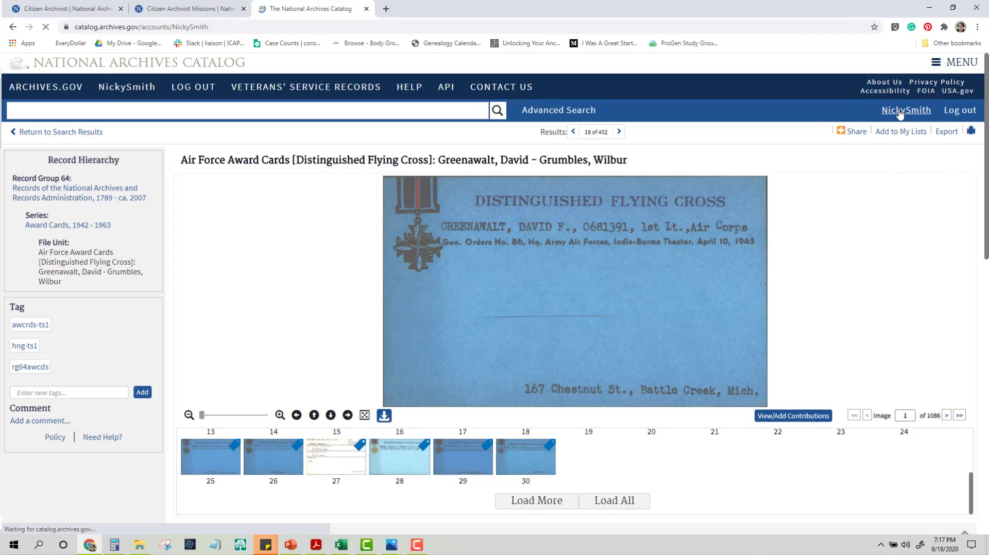